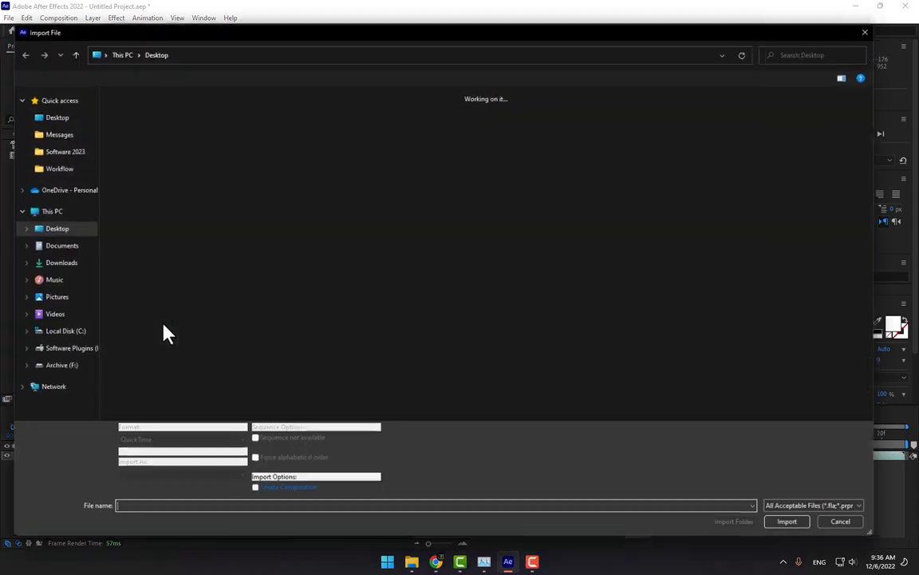
Import Field5Side.mov from the desktop and place it above the footage in the Magic Hits_web composition.
click(190, 383)
double_click(190, 383)
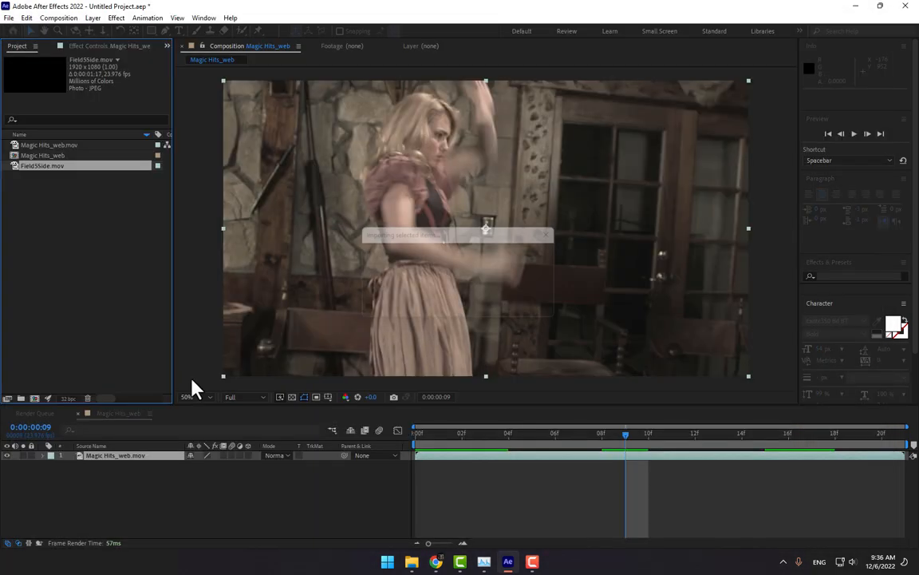
drag(44, 166, 470, 222)
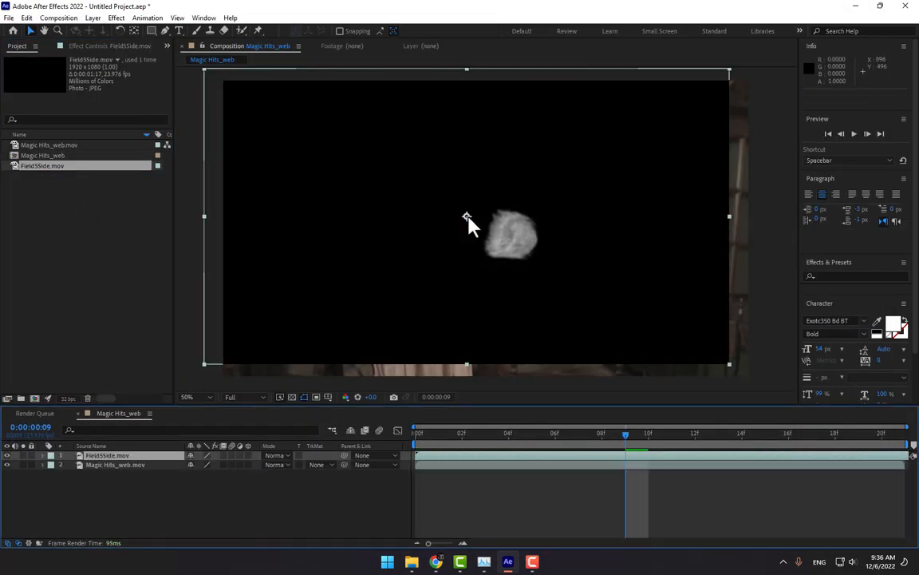
Set the blending mode of the Field5Side.mov layer to Add, checking it at frame 14.
key(Page_Up)
key(Page_Up)
click(738, 442)
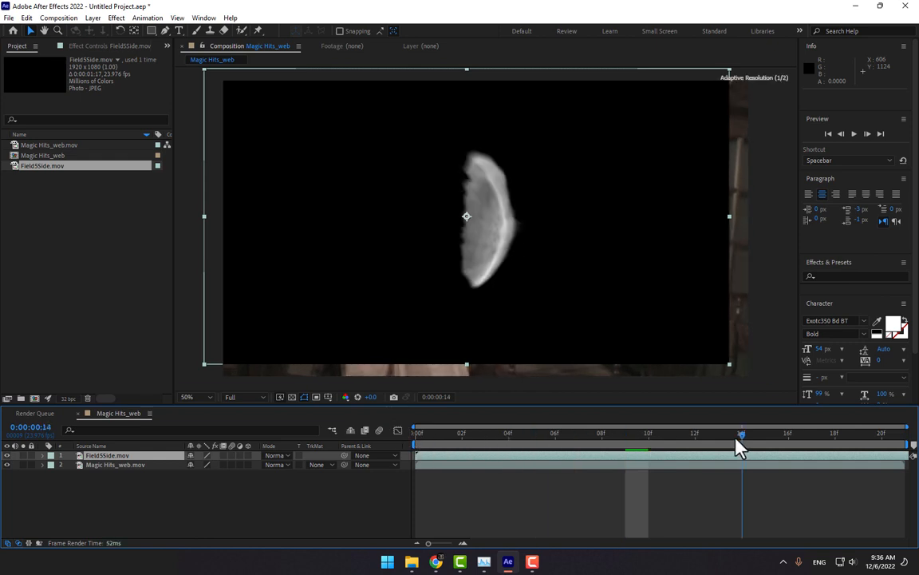
click(280, 457)
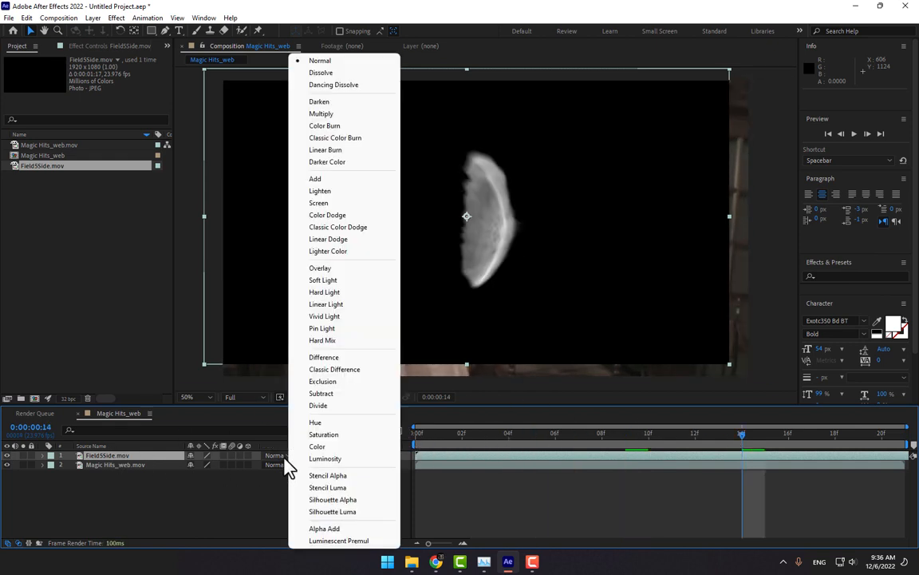
click(323, 180)
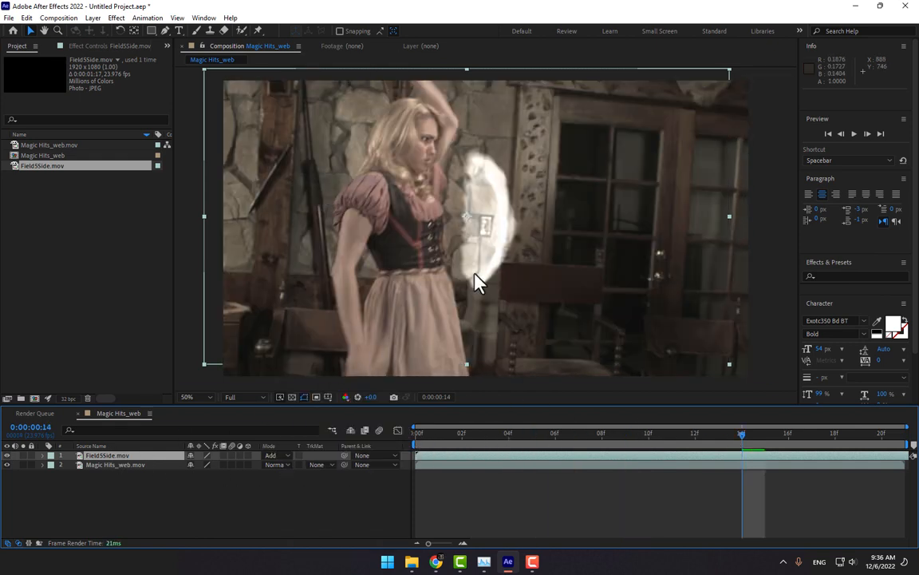
Stretch the Field5Side.mov shield to about 100%, 111% scale and move it over the woman's hands, at about 868, 362.
click(626, 434)
drag(658, 438, 554, 466)
drag(522, 266, 513, 237)
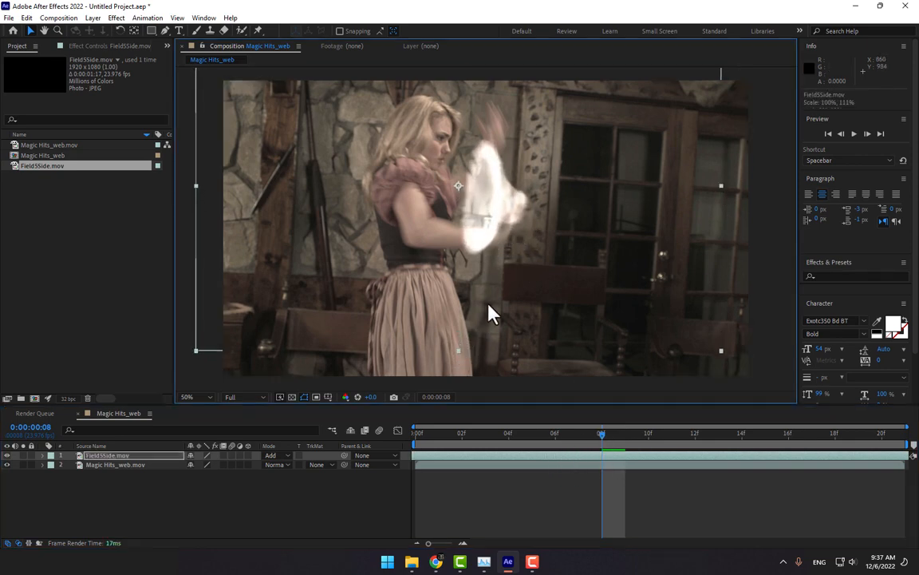
drag(493, 312, 494, 295)
Trim the start of the Field5Side.mov layer to frame 7 and review the shield along the timeline.
drag(469, 443, 585, 435)
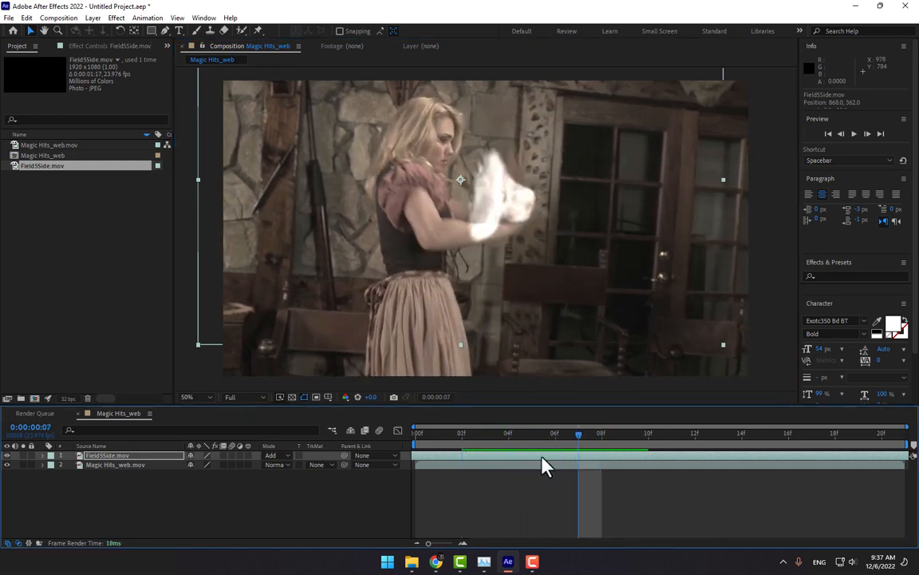
key(alt+bracketleft)
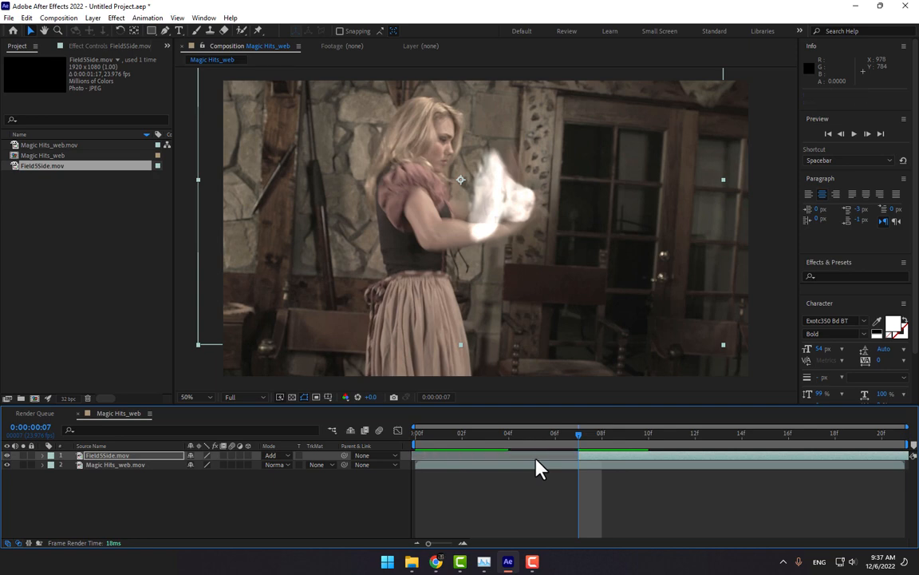
click(532, 436)
drag(547, 441, 789, 441)
drag(735, 463, 830, 495)
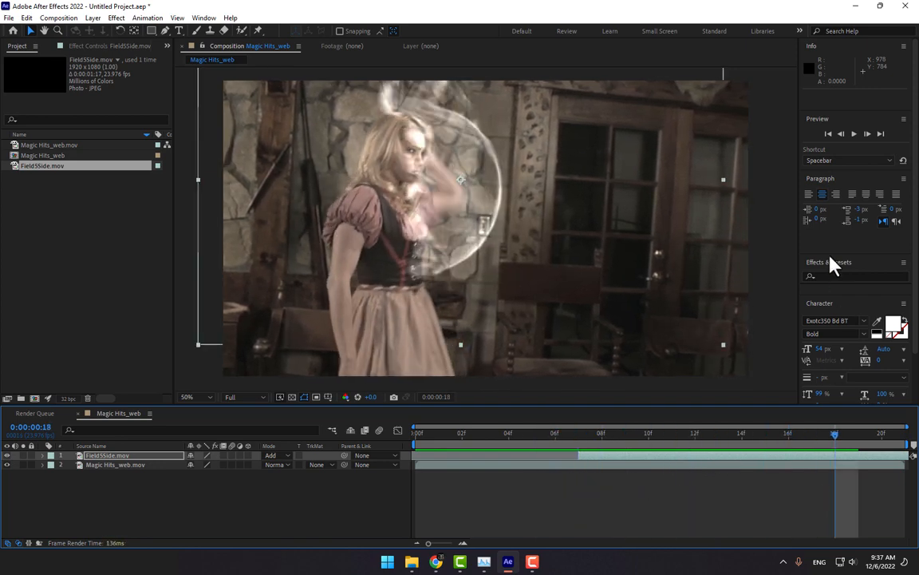
Apply the Hue/Saturation effect to the Field5Side.mov layer and enable Colorize.
click(842, 275)
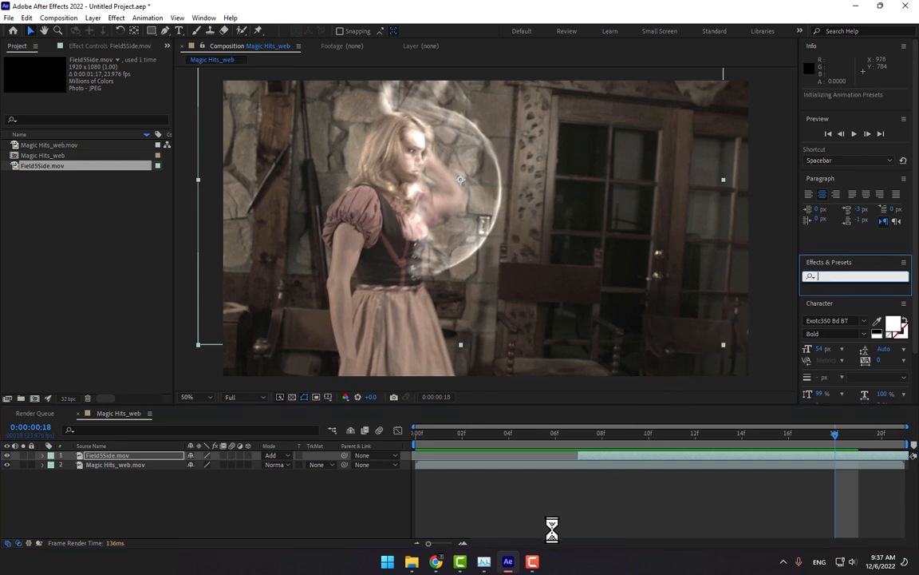
click(858, 275)
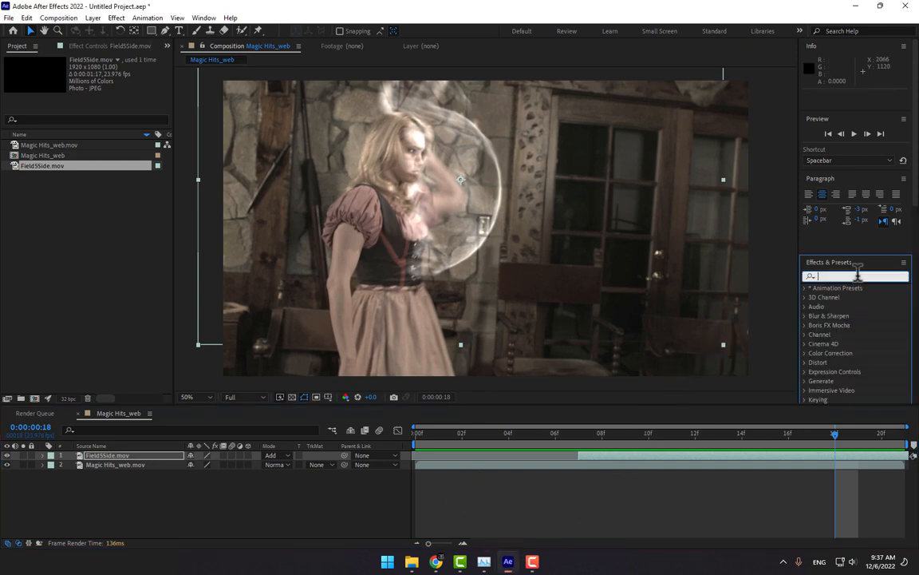
text(hue)
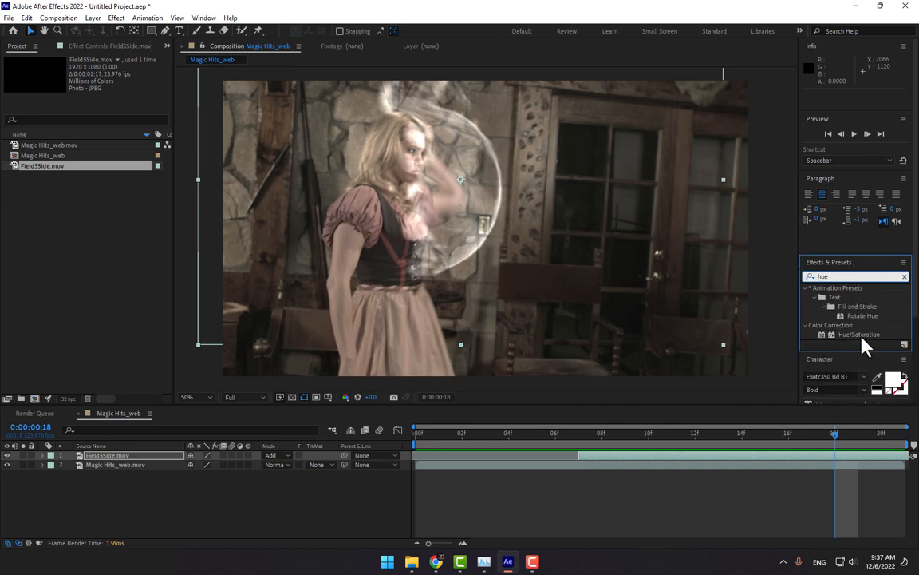
double_click(859, 335)
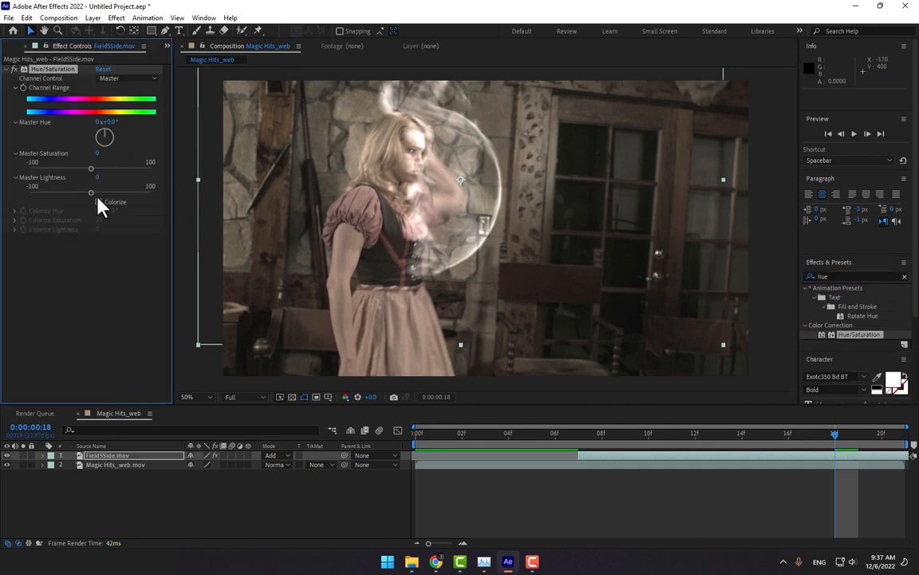
click(98, 202)
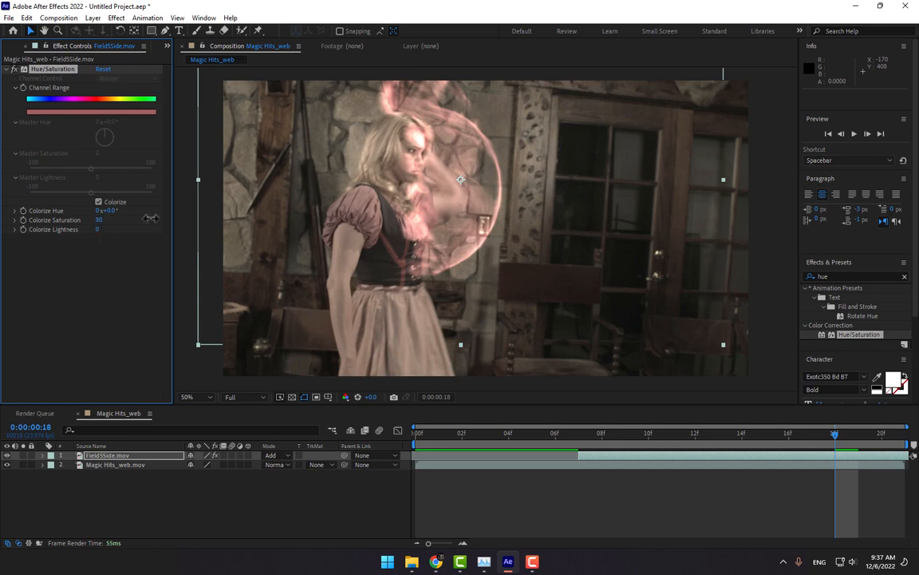
Set the shield's Colorize Saturation to 100 and Colorize Hue to 195° for a blue tint, and review the frames.
drag(99, 219, 229, 218)
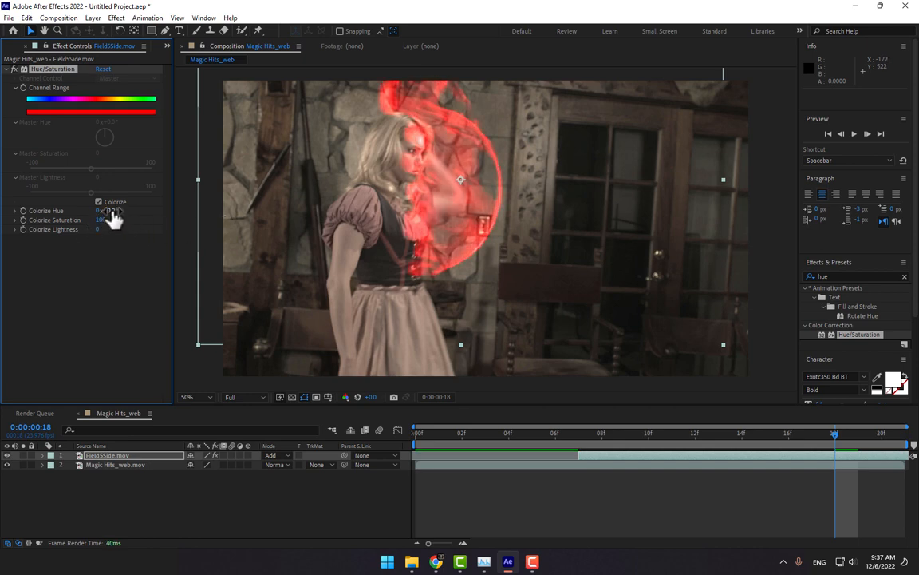
drag(104, 211, 198, 187)
click(669, 496)
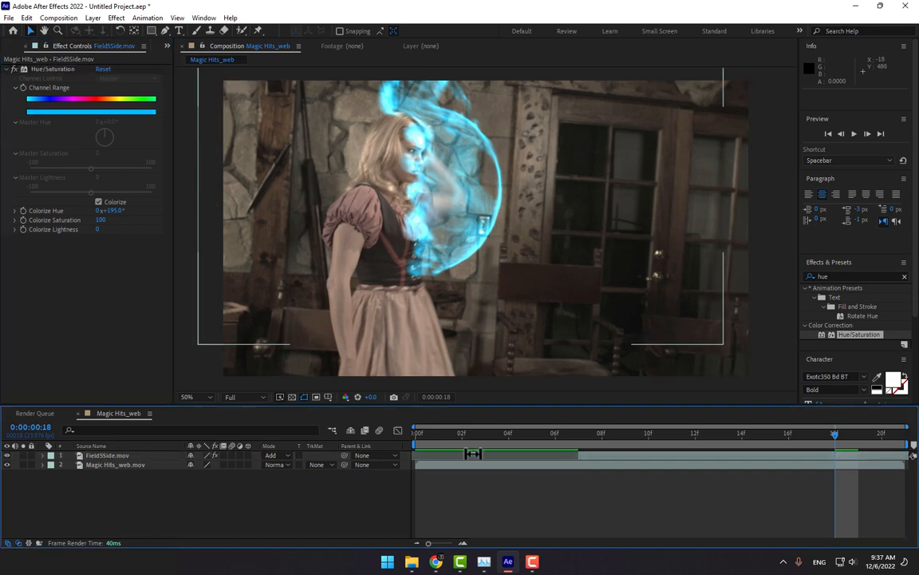
drag(452, 449, 858, 462)
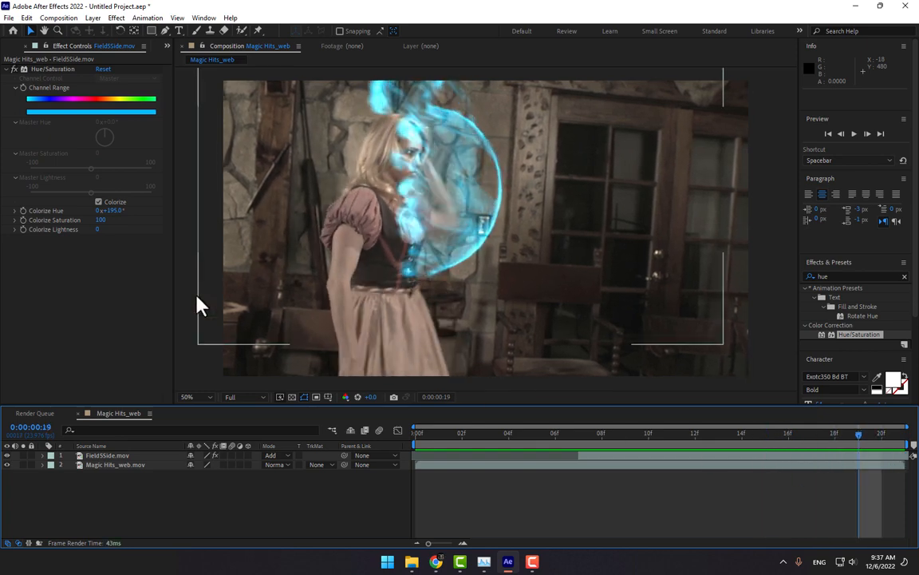
Try an orange Colorize Hue of 1x+22° on the shield, review it over the frames, and undo the hue change.
drag(118, 211, 222, 209)
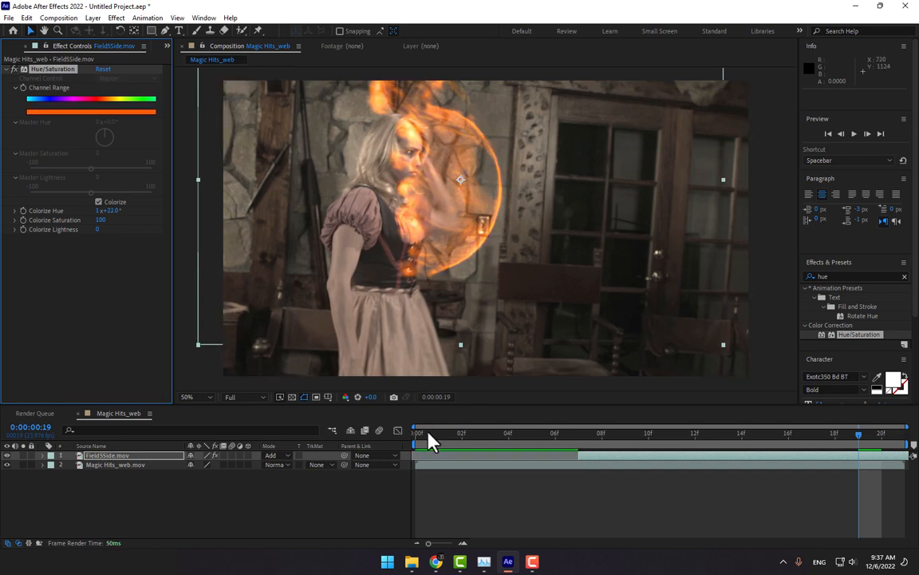
drag(428, 441, 788, 439)
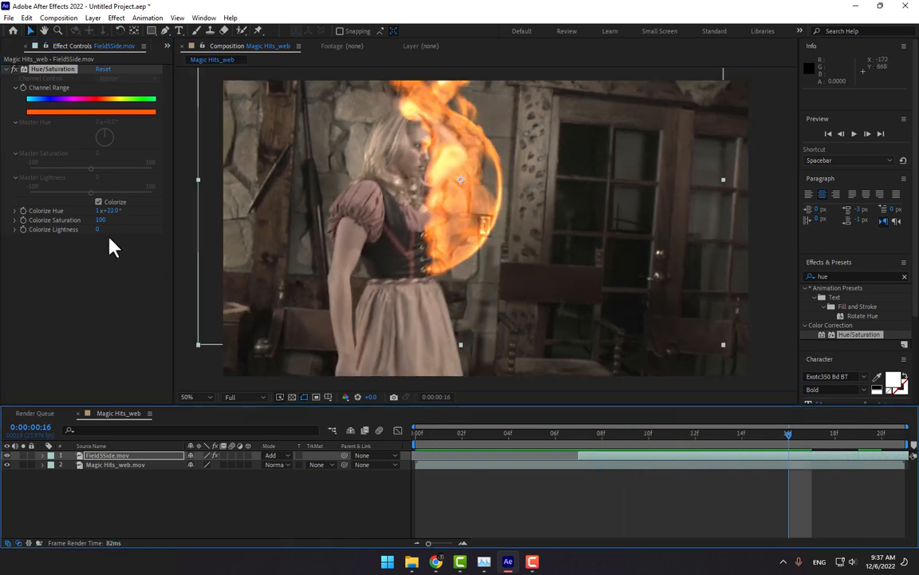
key(ctrl+z)
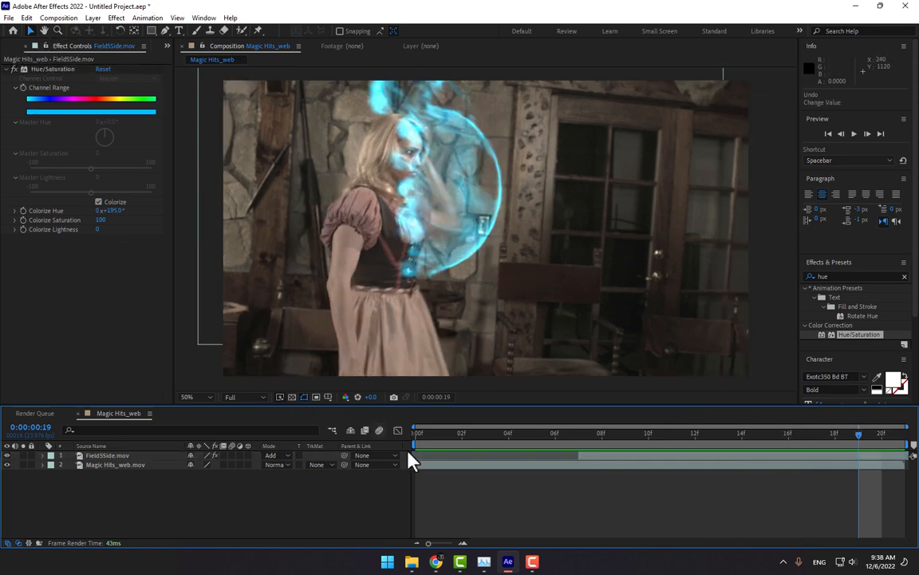
Switch to File Explorer and preview Flamethrower-Shield-01.mov and Flamethrower-Shield-02.mov from the 02 - Fire Attack folder.
click(412, 562)
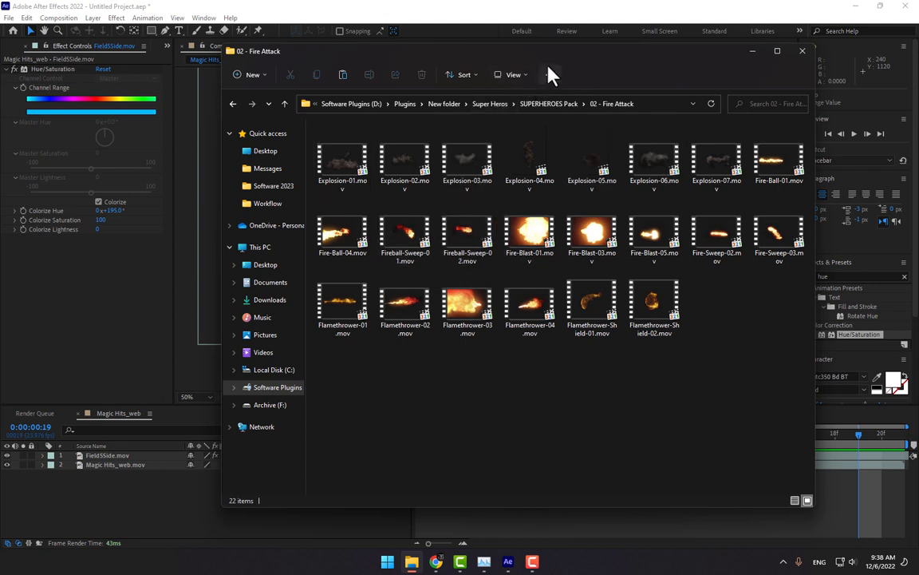
drag(570, 55, 457, 59)
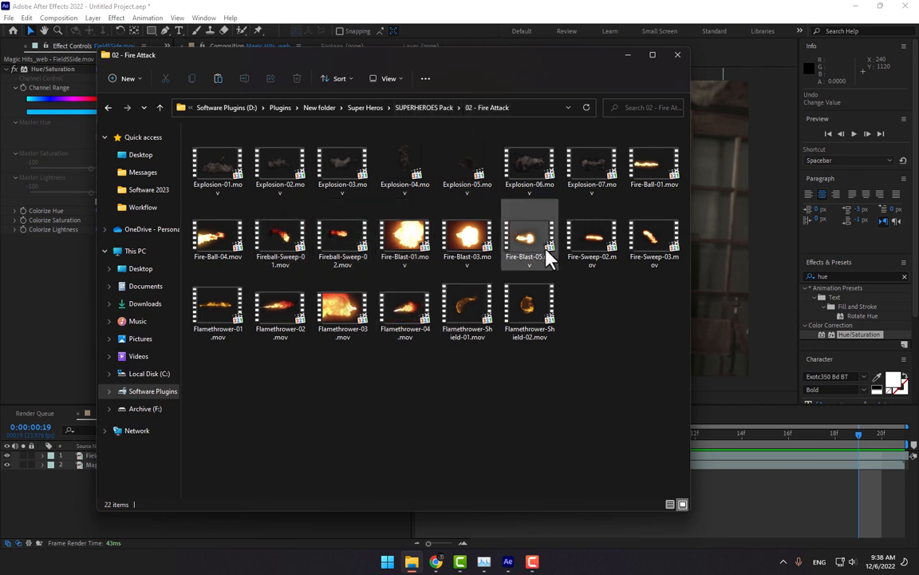
click(484, 307)
right_click(479, 304)
click(521, 337)
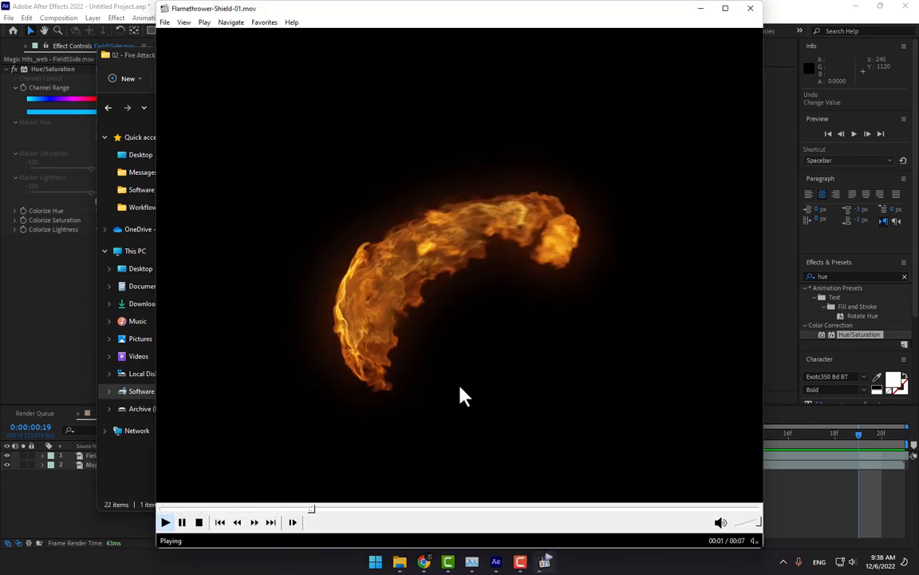
double_click(461, 394)
double_click(460, 393)
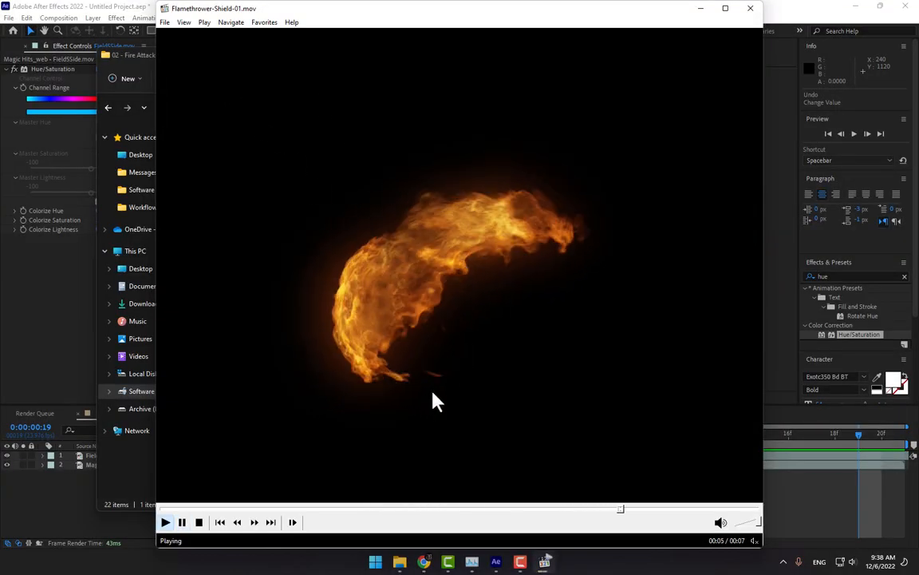
click(271, 522)
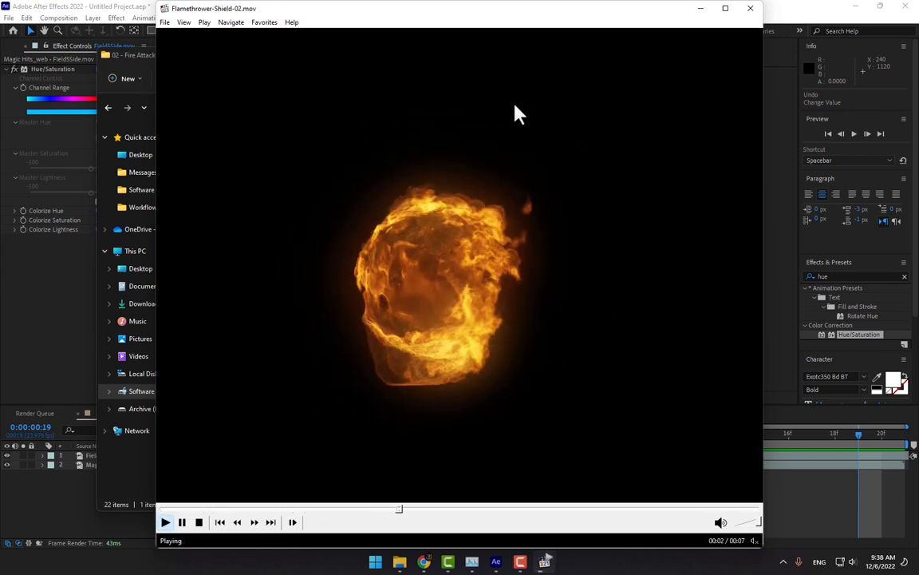
drag(435, 10, 446, 357)
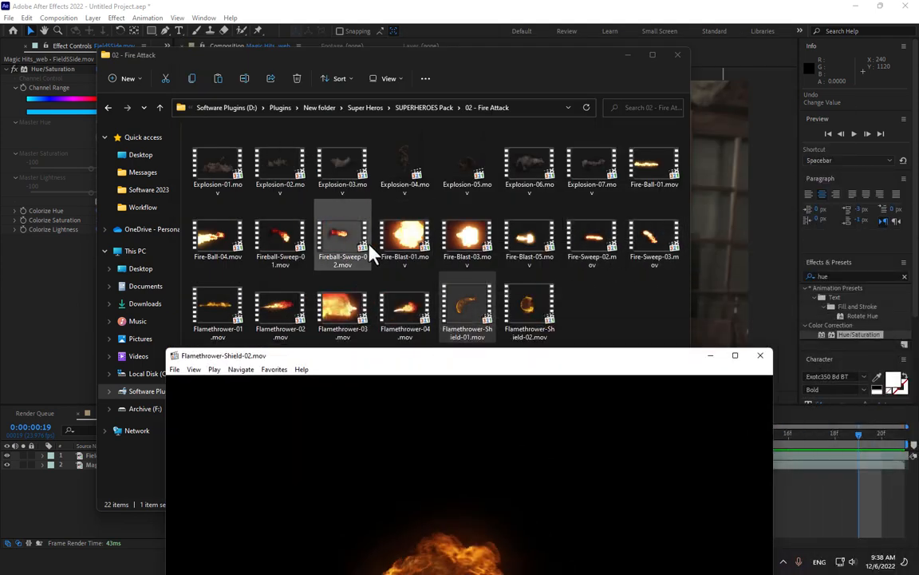
Preview the Fireball-Sweep-02.mov clip in the media player and close the player.
drag(351, 241, 405, 445)
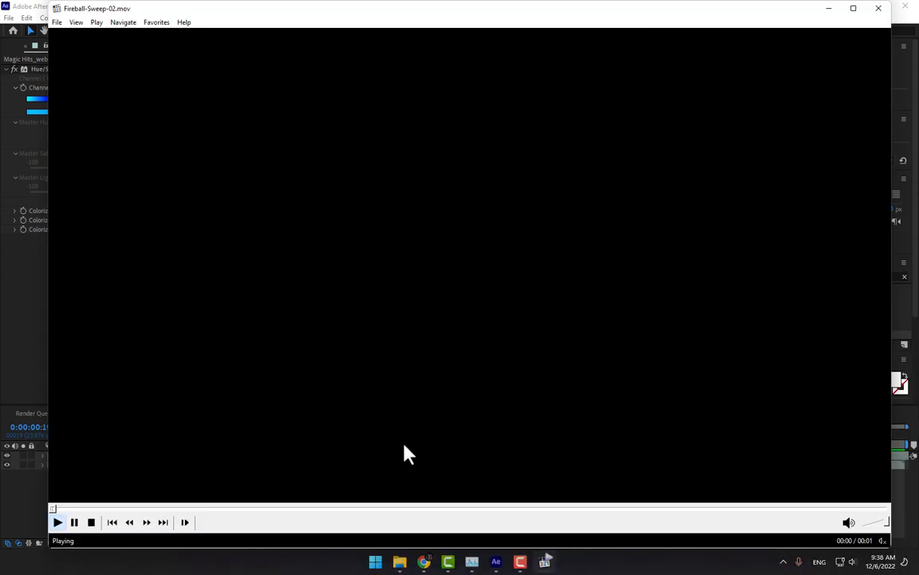
click(878, 7)
double_click(349, 244)
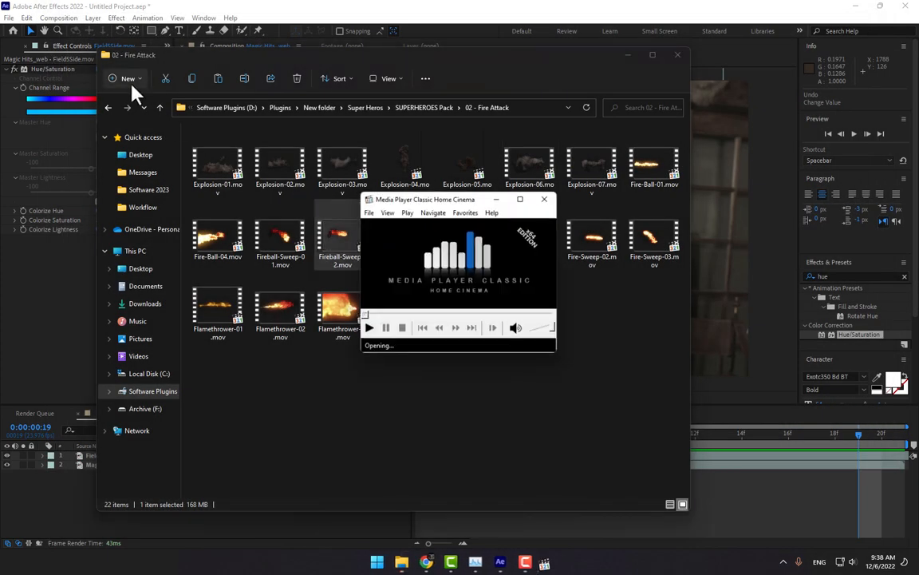
click(868, 8)
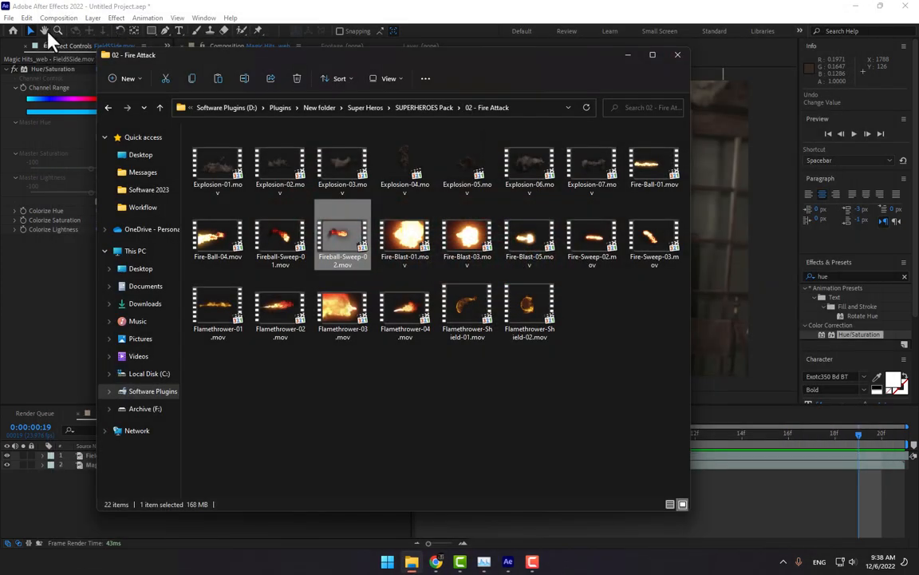
Import Fireball-Sweep-02.mov from the 02 - Fire Attack folder and place it in the composition above the shield layer.
click(11, 62)
click(412, 561)
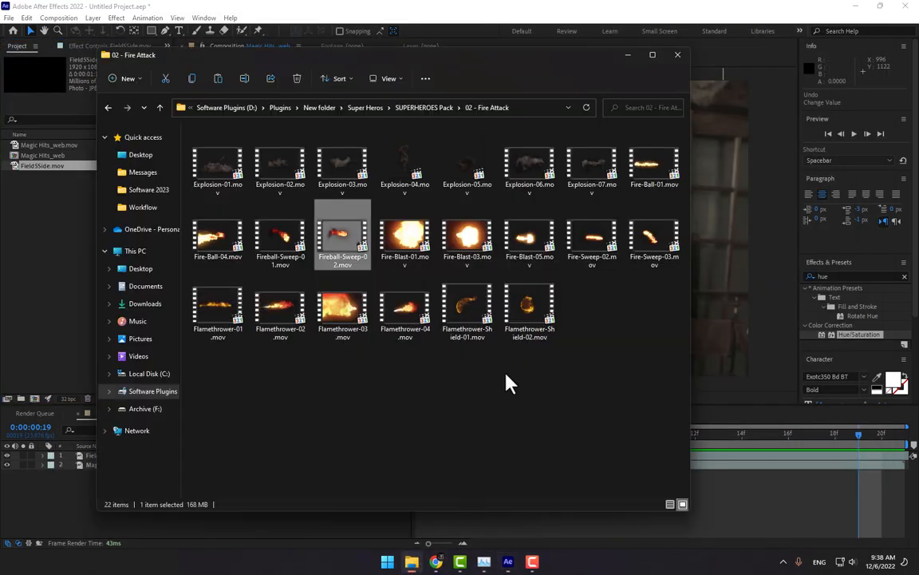
drag(335, 243, 68, 270)
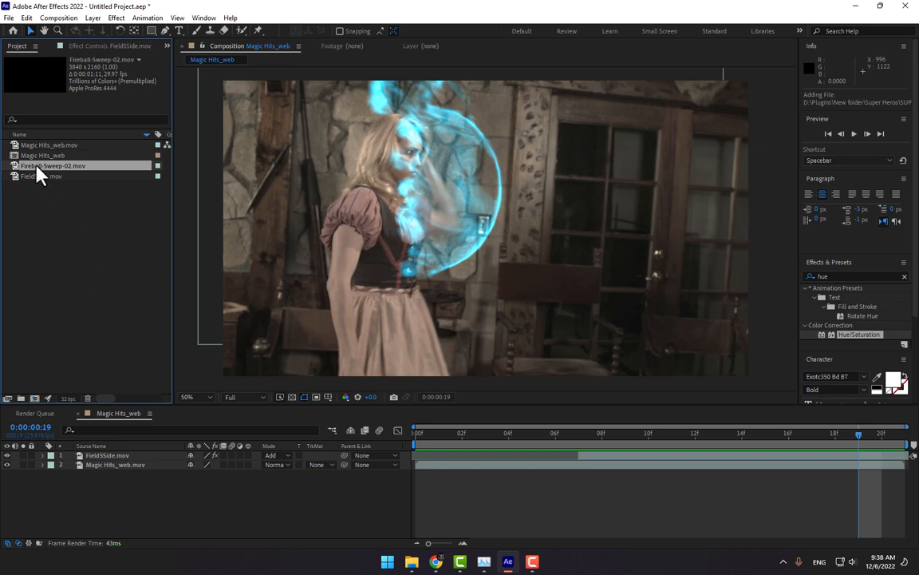
drag(35, 168, 529, 224)
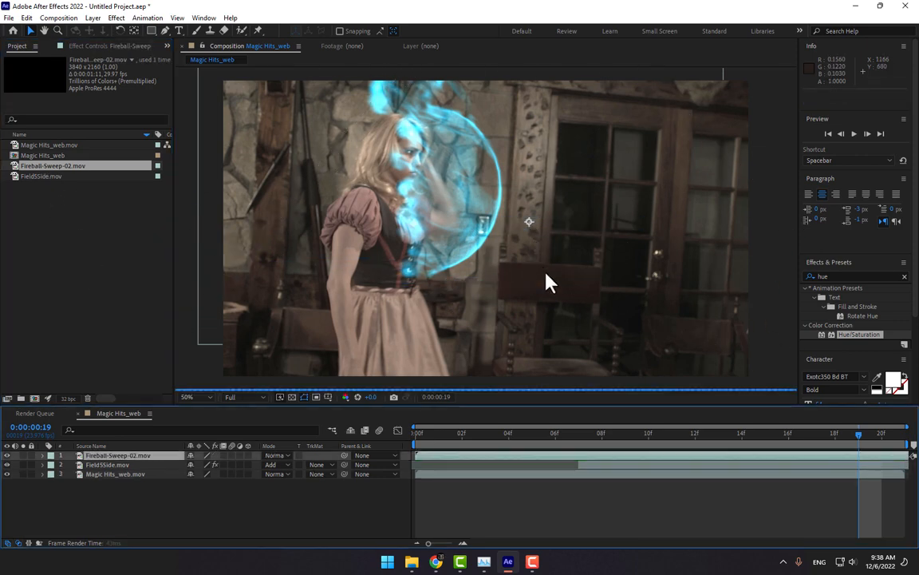
Flip the Fireball-Sweep-02.mov layer horizontally.
right_click(608, 254)
mouse_move(644, 261)
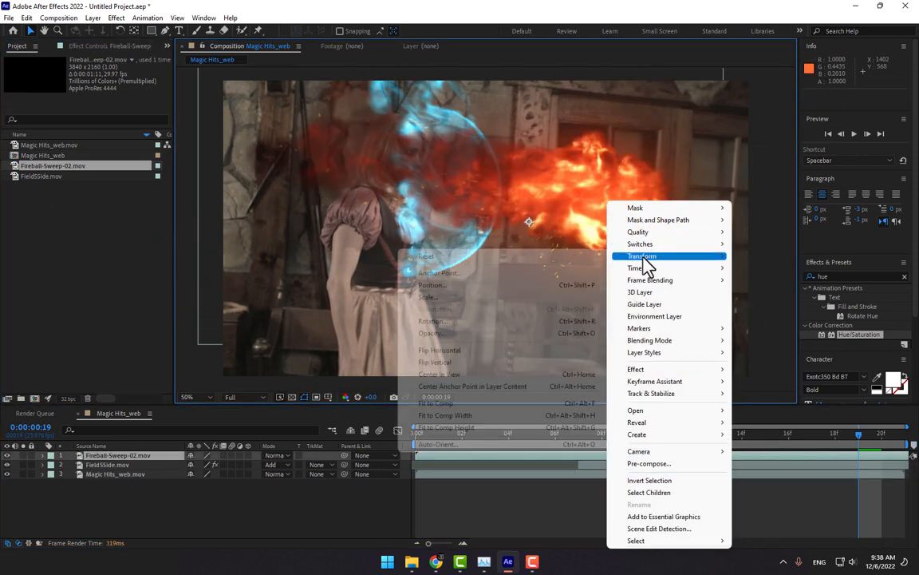
click(473, 351)
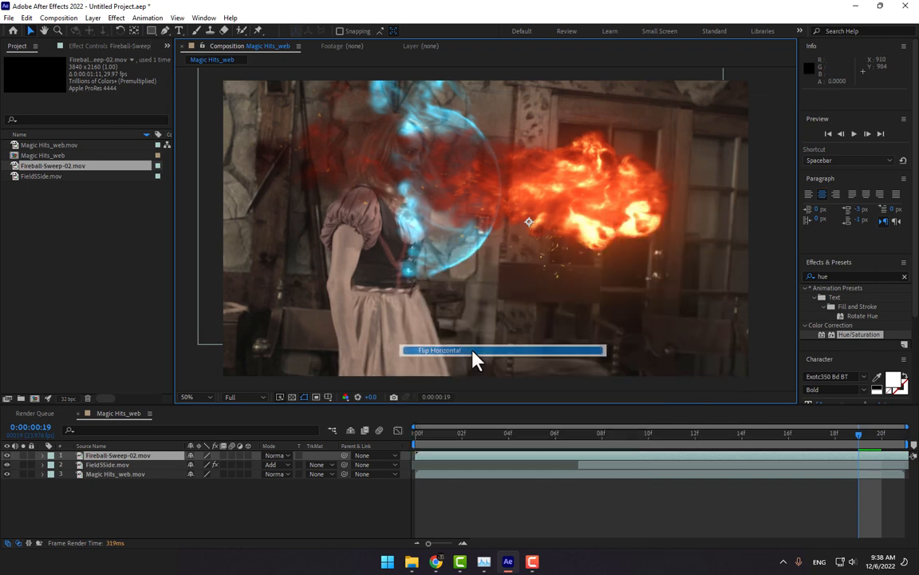
scroll(577, 298, down, 4)
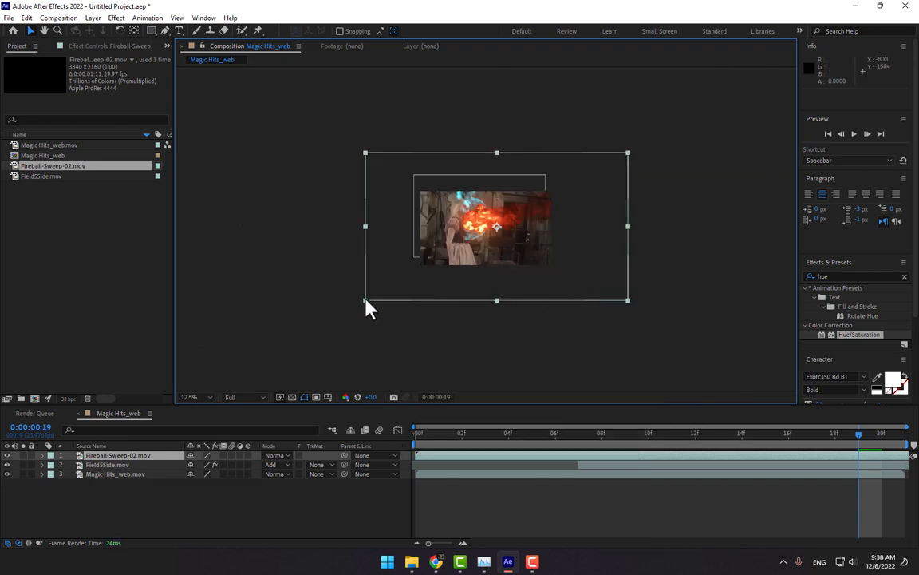
Scale the Fireball-Sweep-02.mov layer to about -62%, 69% and position it in front of the blue shield at about 1246, 436.
drag(365, 301, 445, 268)
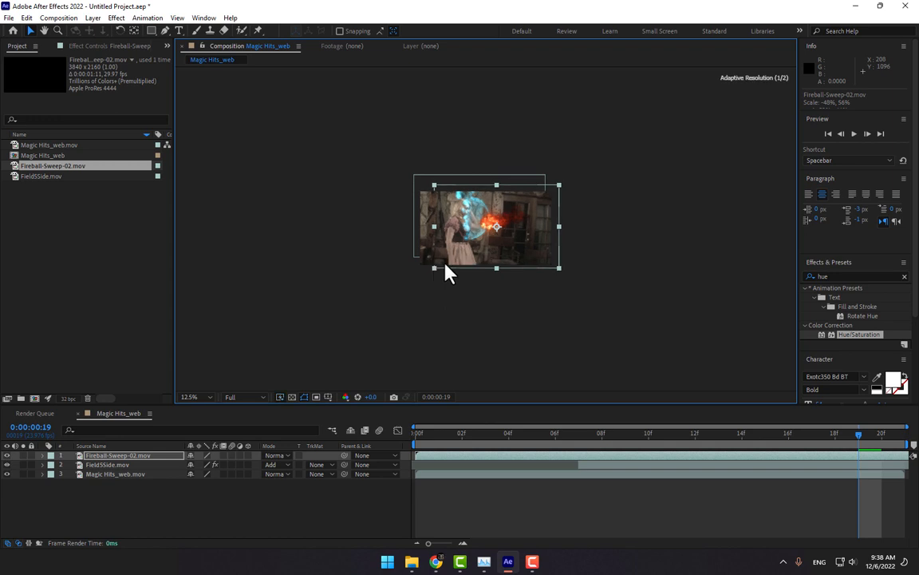
scroll(463, 263, up, 2)
drag(505, 253, 529, 246)
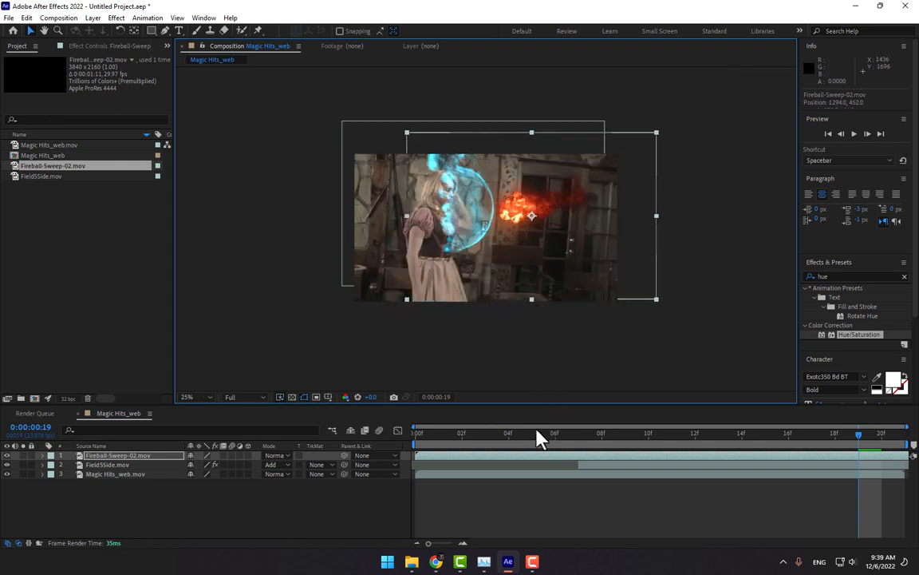
drag(568, 439, 858, 435)
drag(572, 269, 566, 270)
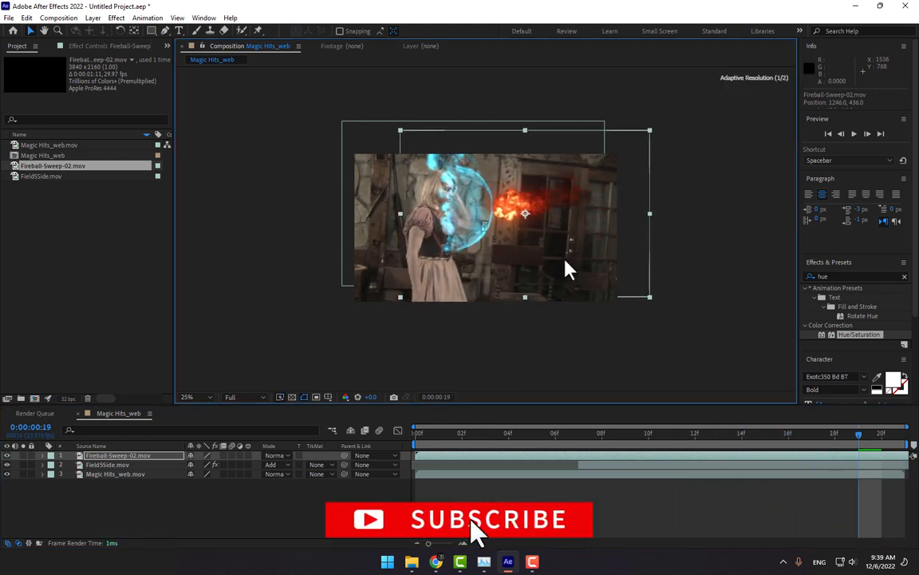
drag(650, 299, 691, 320)
drag(601, 435, 811, 437)
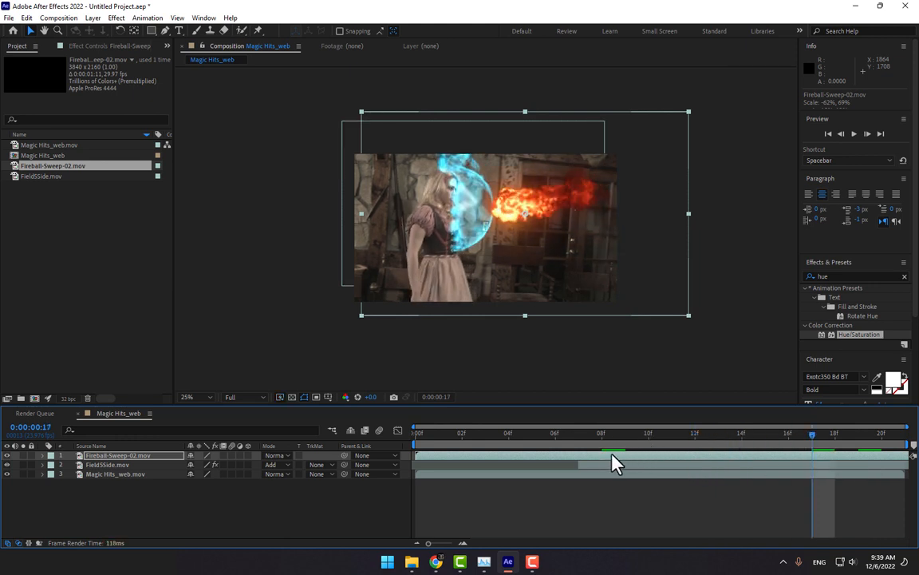
Shift the Fireball-Sweep-02.mov layer slightly earlier in time and move it to about 1310, 448.
drag(612, 455, 579, 455)
drag(567, 309, 579, 316)
drag(450, 438, 915, 429)
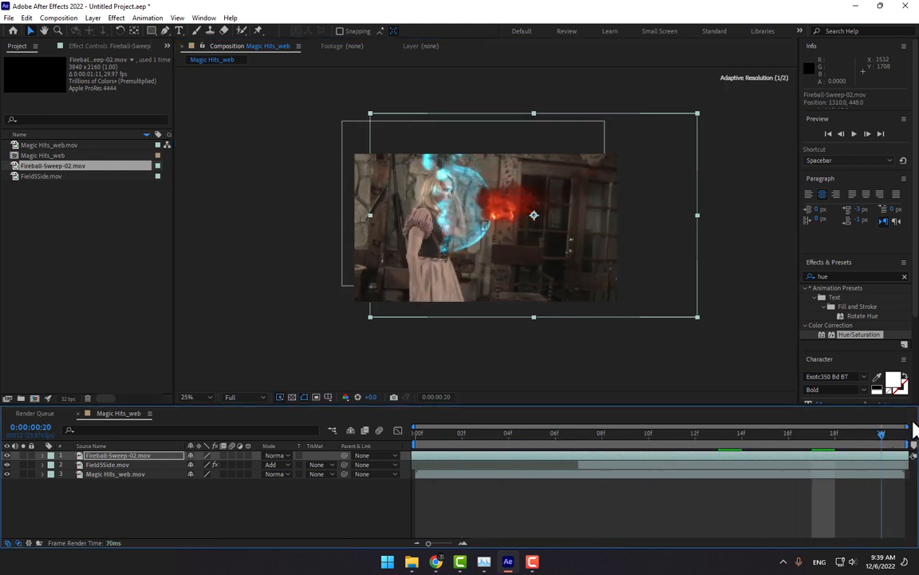
click(541, 531)
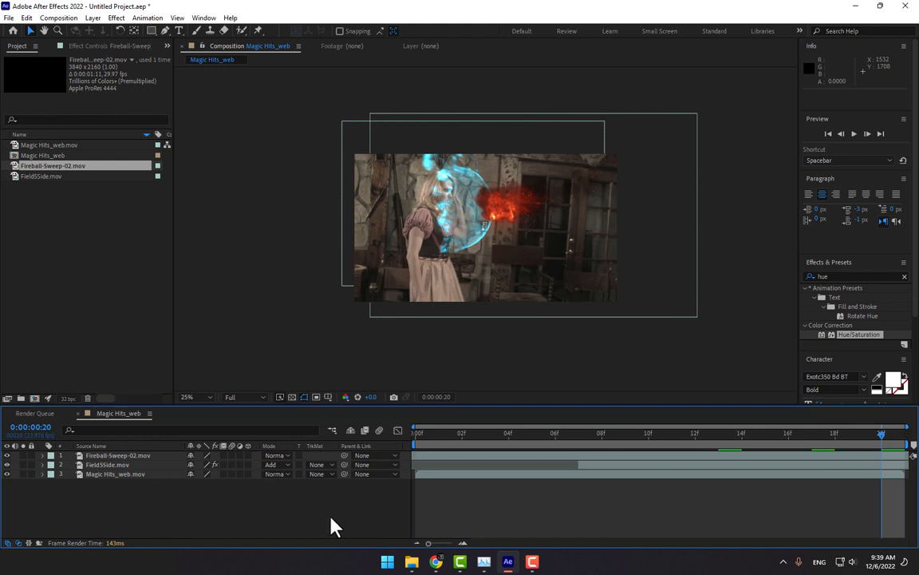
Set the composition duration to 0:00:01:21.
key(ctrl+k)
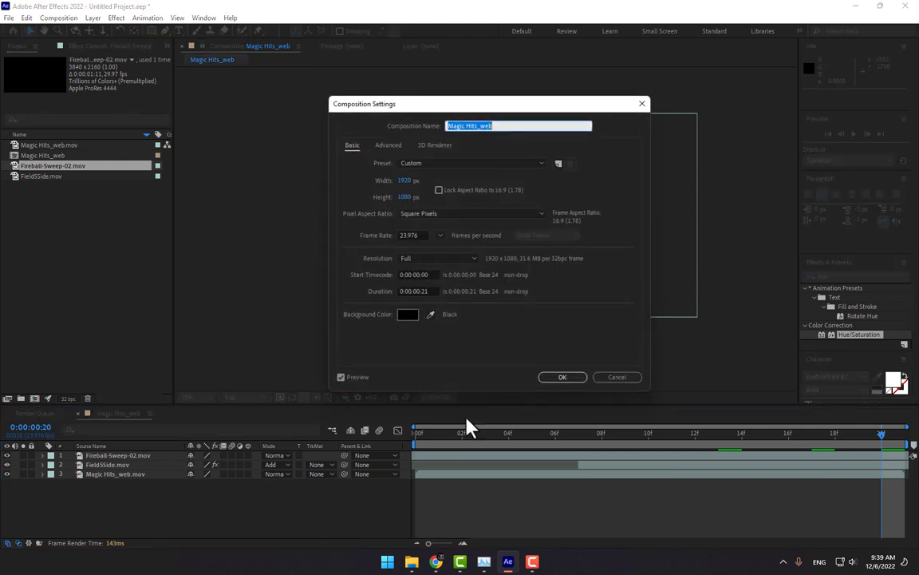
click(421, 291)
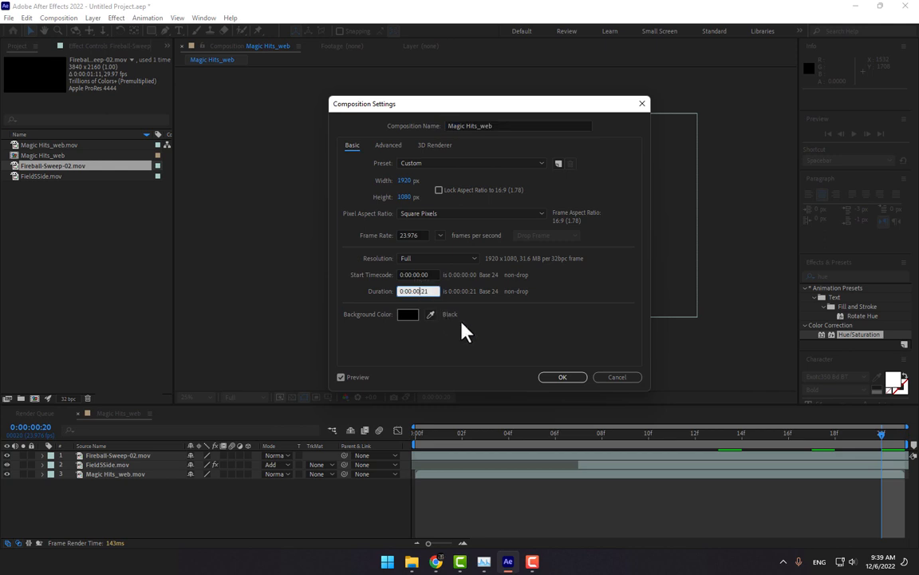
key(BackSpace)
text(1)
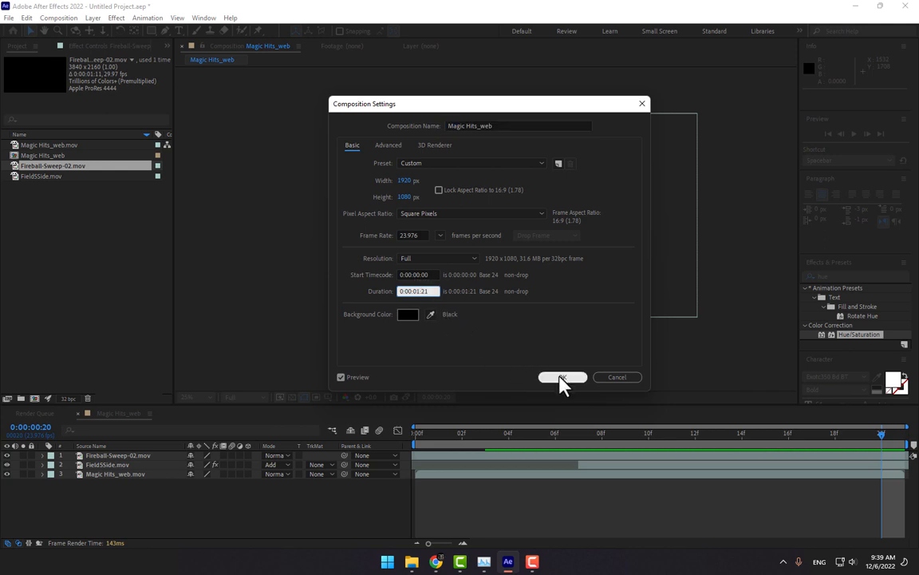
click(562, 380)
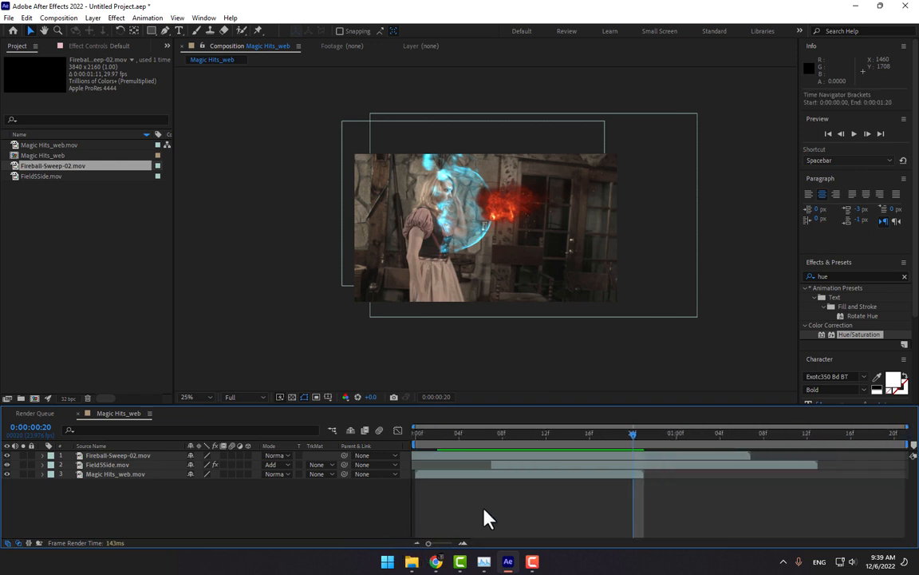
Duplicate the Magic Hits_web.mov footage layer.
click(98, 474)
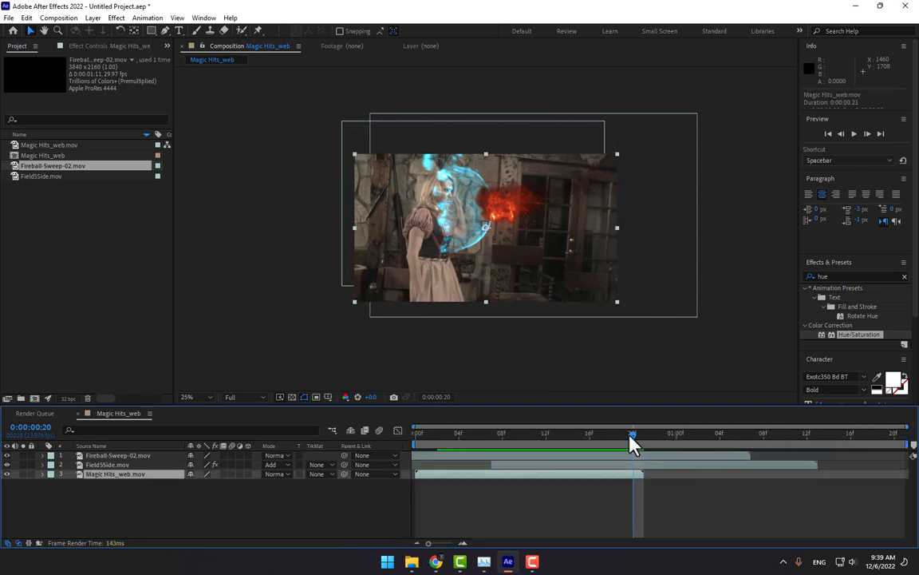
drag(643, 474, 637, 475)
key(ctrl+d)
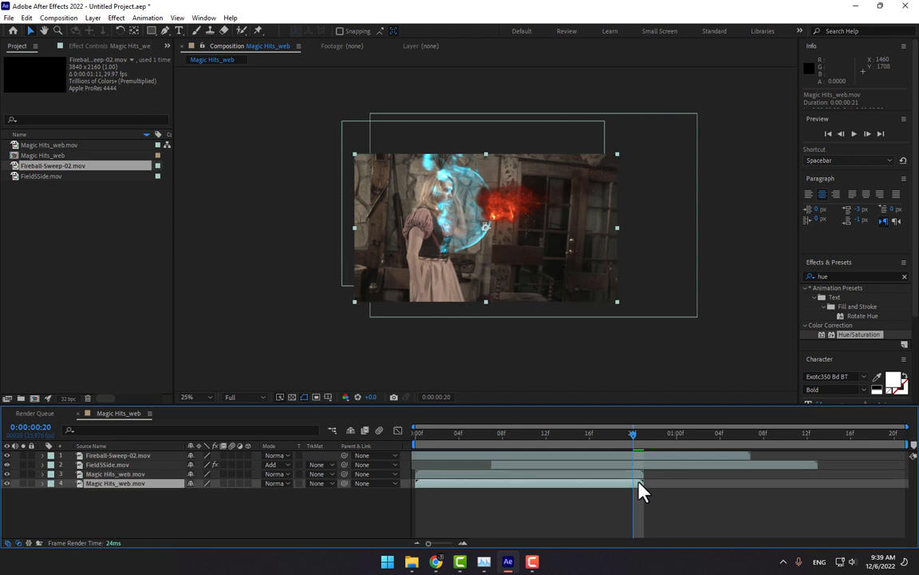
Freeze the lower Magic Hits_web.mov copy at 0:00:00:20 and extend it to the end of the composition.
right_click(638, 483)
mouse_move(678, 214)
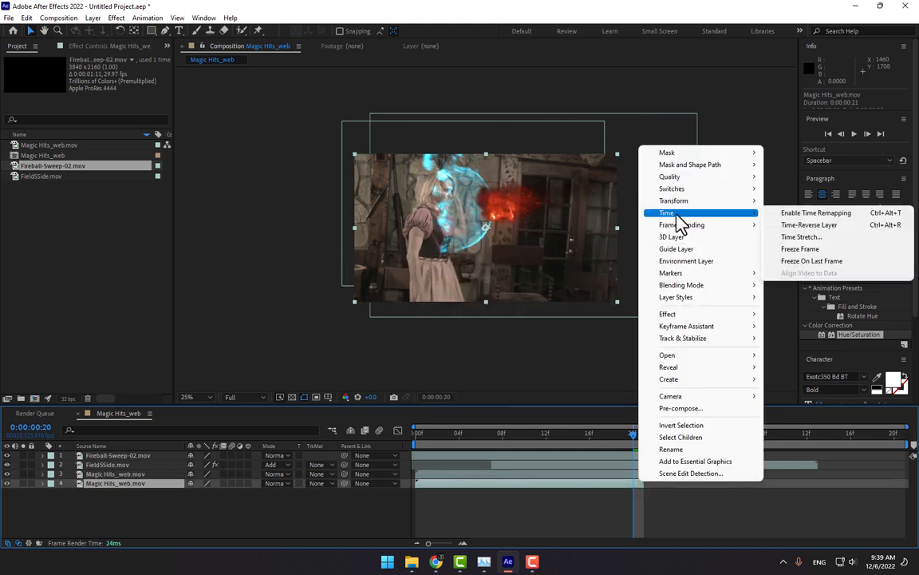
click(830, 250)
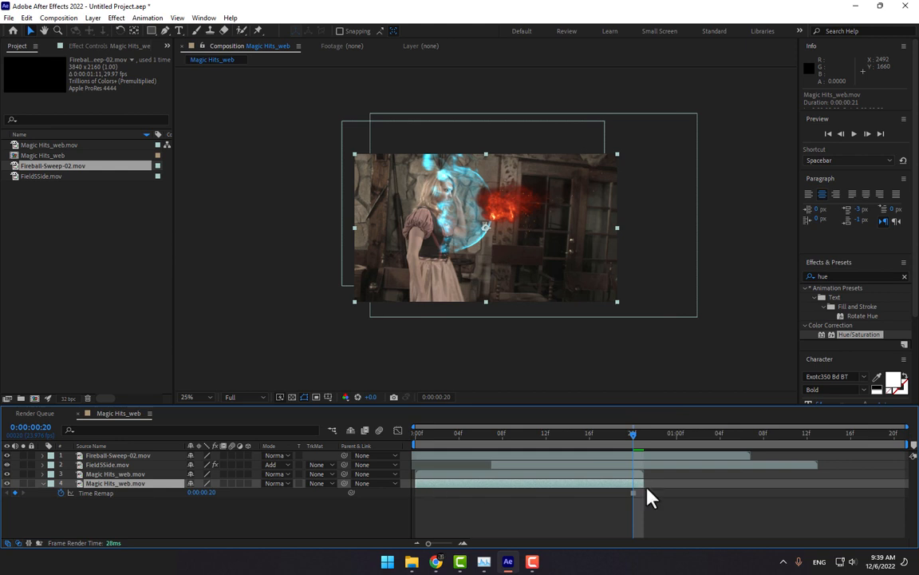
drag(642, 484, 830, 482)
Draw a closed Pen mask on the Fireball-Sweep-02.mov layer at 0:00:00:15, following the shield's outer curve and enclosing the woman's side of the frame.
drag(610, 437, 600, 390)
scroll(511, 247, up, 2)
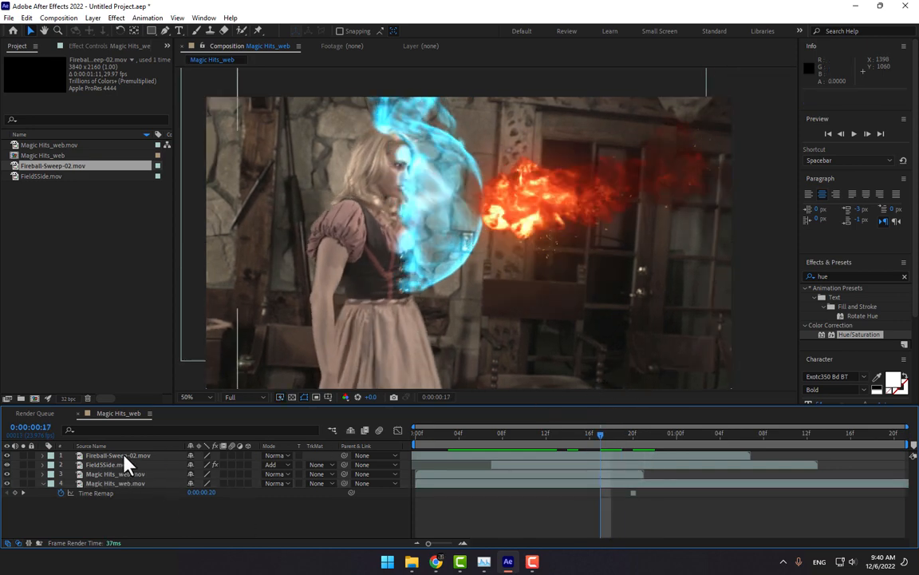
click(182, 457)
click(166, 31)
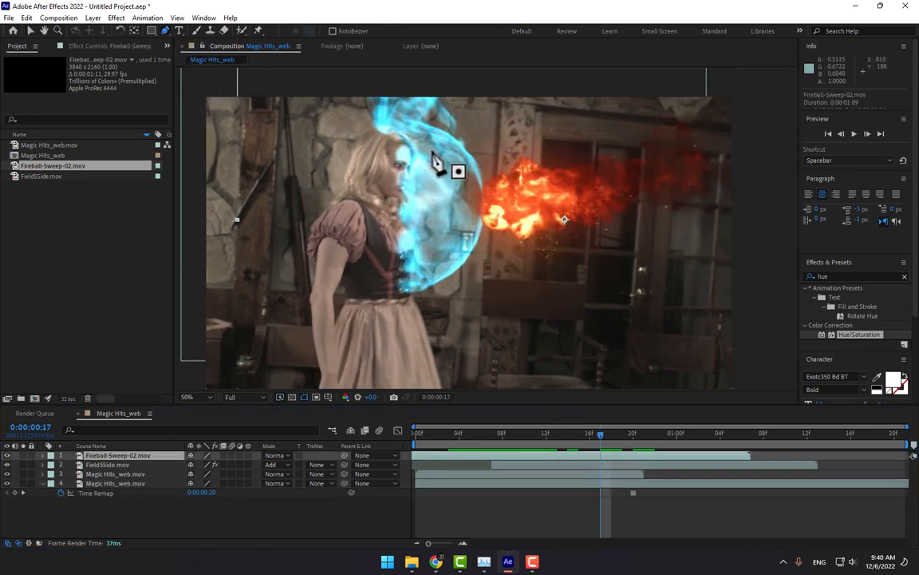
key(slash)
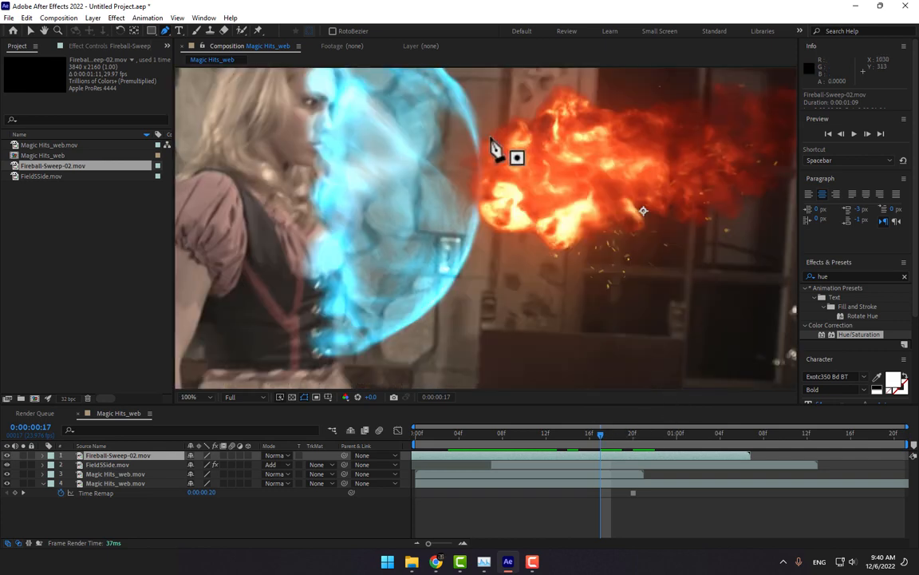
click(557, 435)
drag(459, 177, 502, 211)
key(alt+slash)
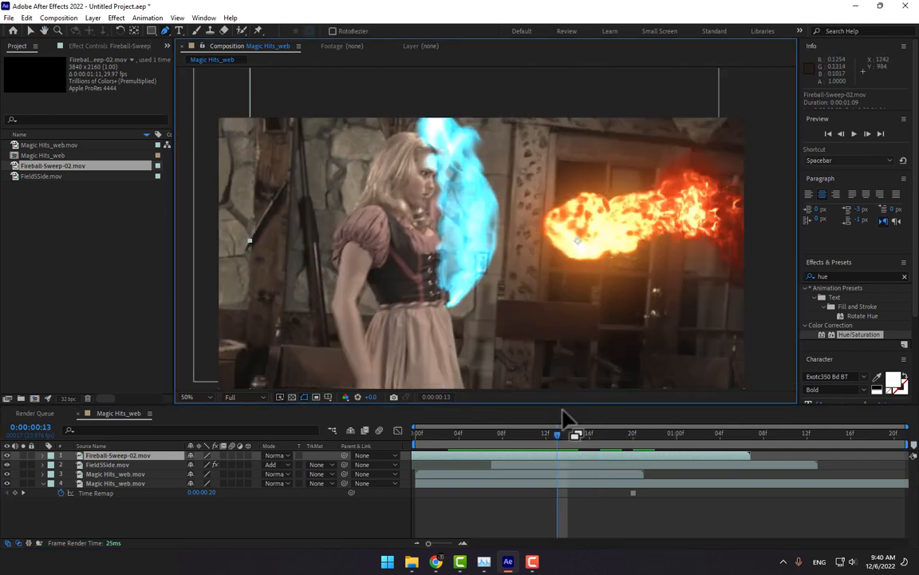
click(580, 435)
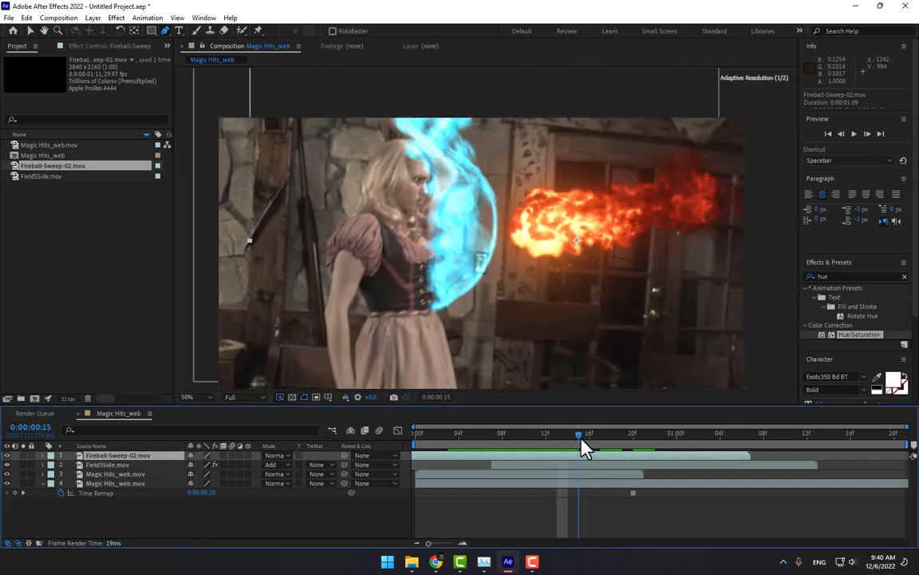
click(430, 321)
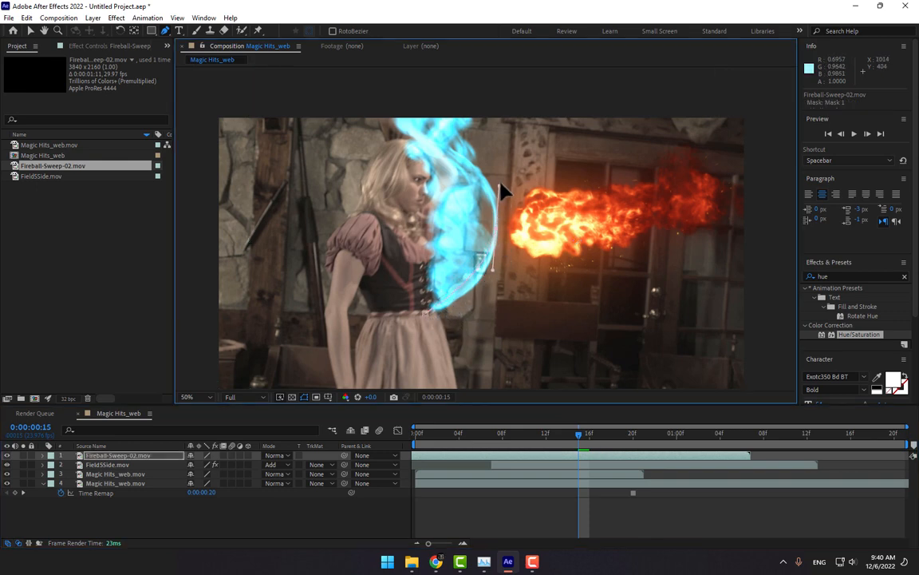
drag(500, 168, 497, 158)
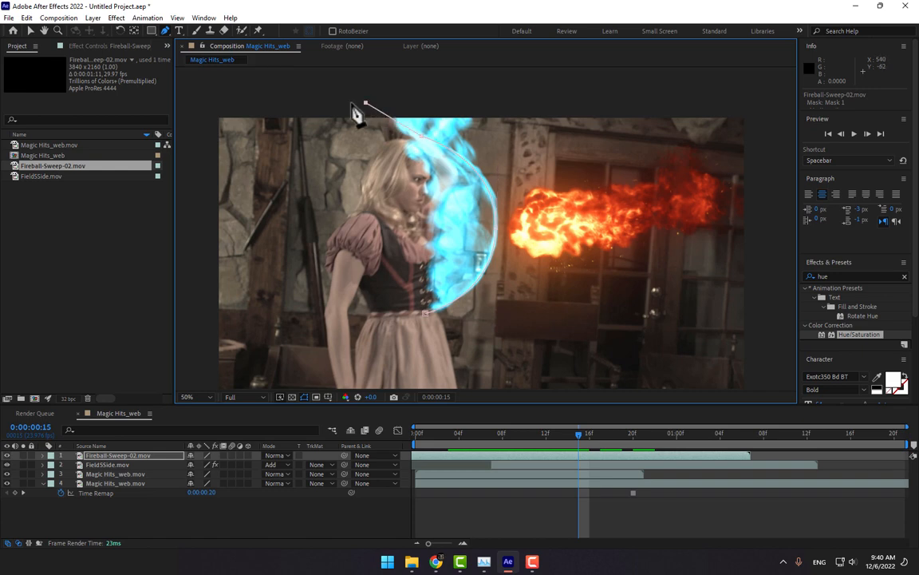
scroll(223, 261, down, 2)
click(226, 349)
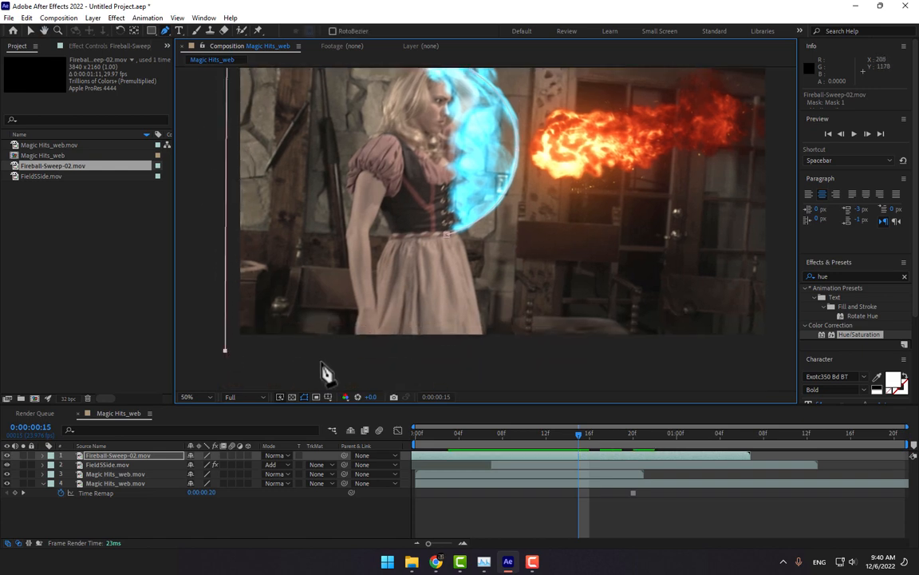
click(427, 368)
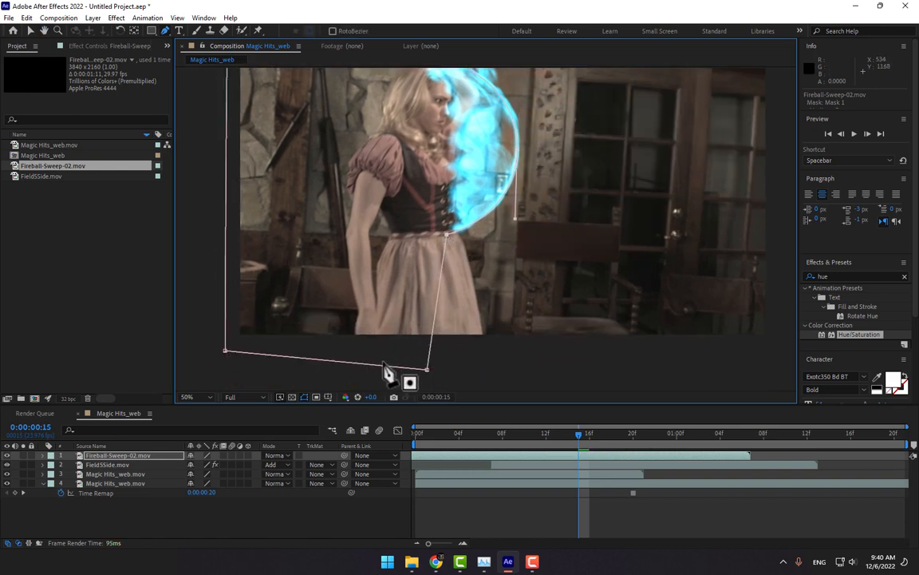
Invert the mask on the Fireball-Sweep-02.mov layer and check the fire against the shield on nearby frames.
key(m)
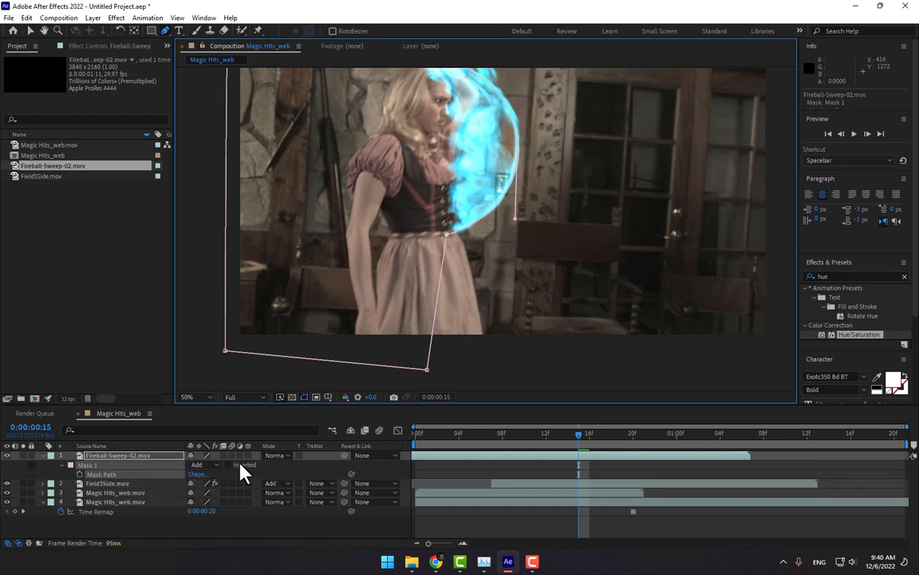
click(230, 464)
key(ctrl+shift+a)
scroll(543, 276, up, 2)
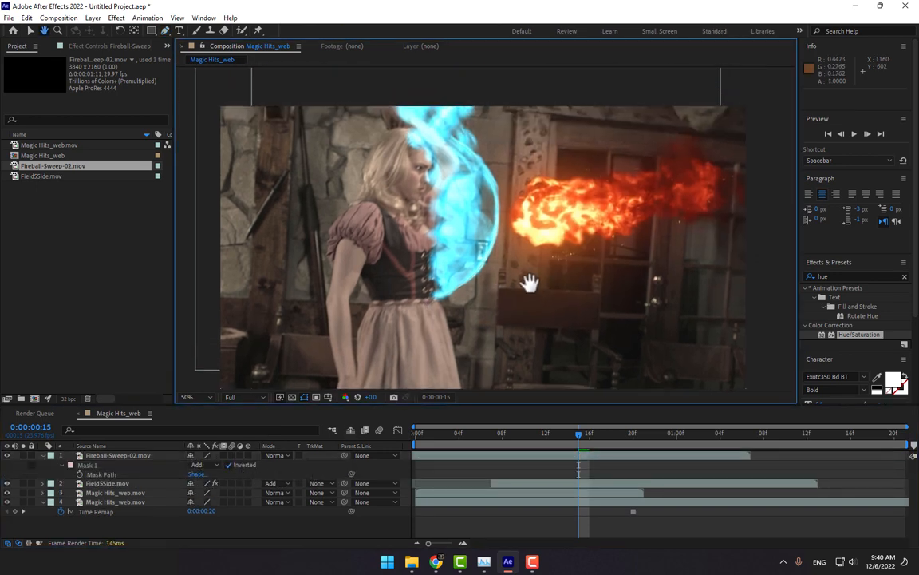
mouse_move(590, 444)
mouse_down()
mouse_move(663, 441)
mouse_move(587, 447)
mouse_up()
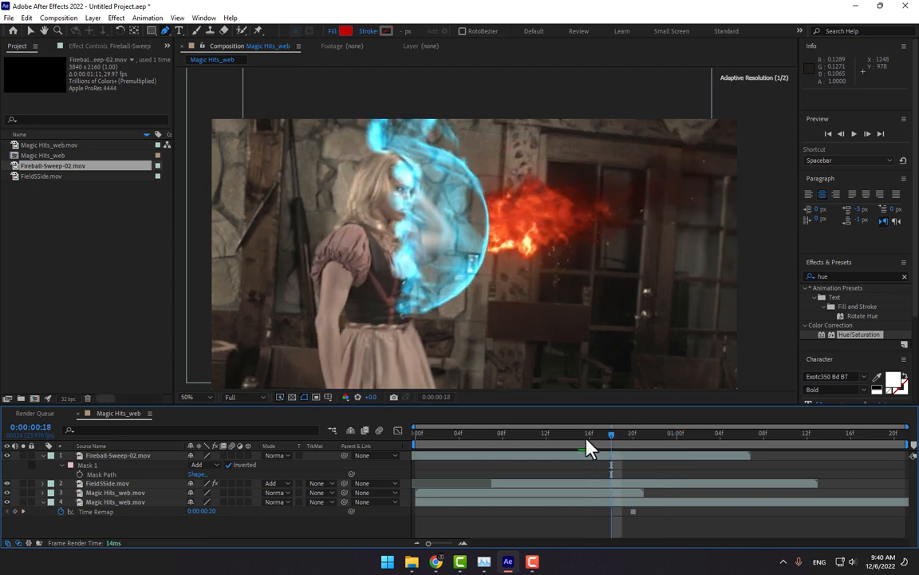
Set the Mask Feather of the fireball layer's mask to 79 pixels.
click(127, 455)
key(m)
key(m)
key(ctrl+shift+a)
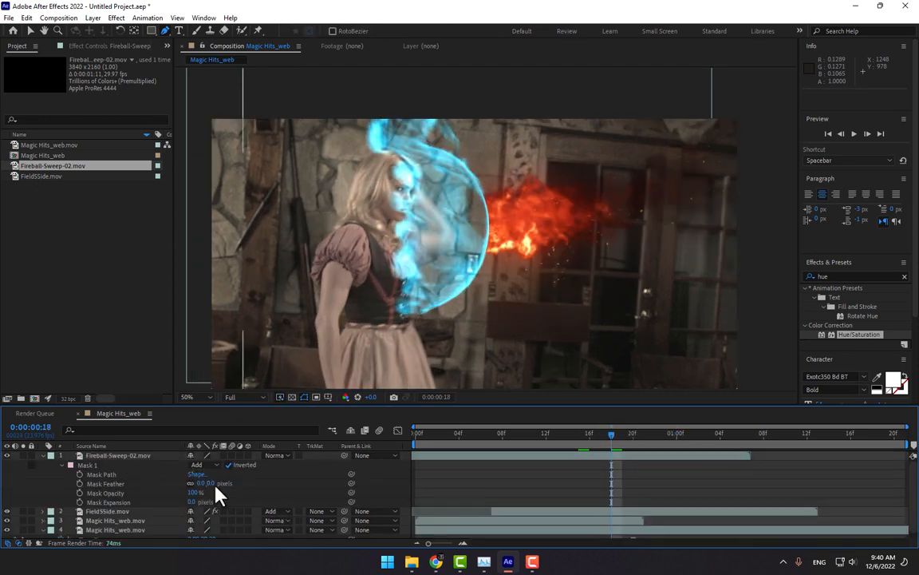
drag(209, 483, 246, 484)
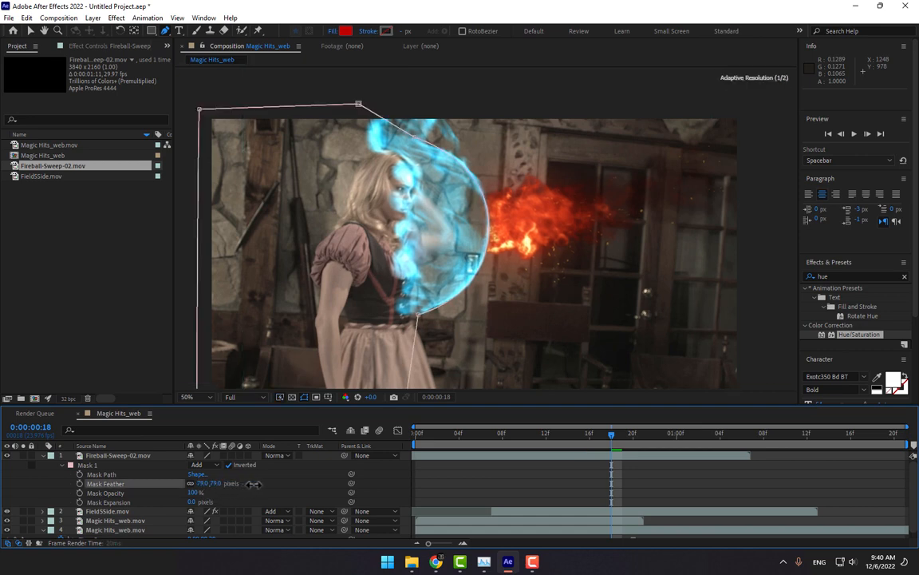
click(524, 484)
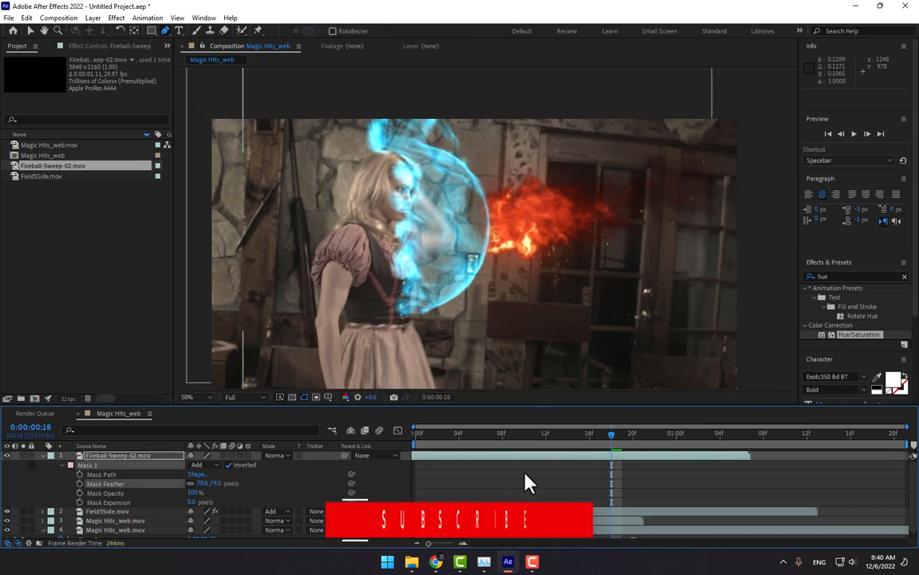
End the work area at 0:00:01:06, after the fire has faded, and trim the composition to the work area.
drag(471, 439, 501, 440)
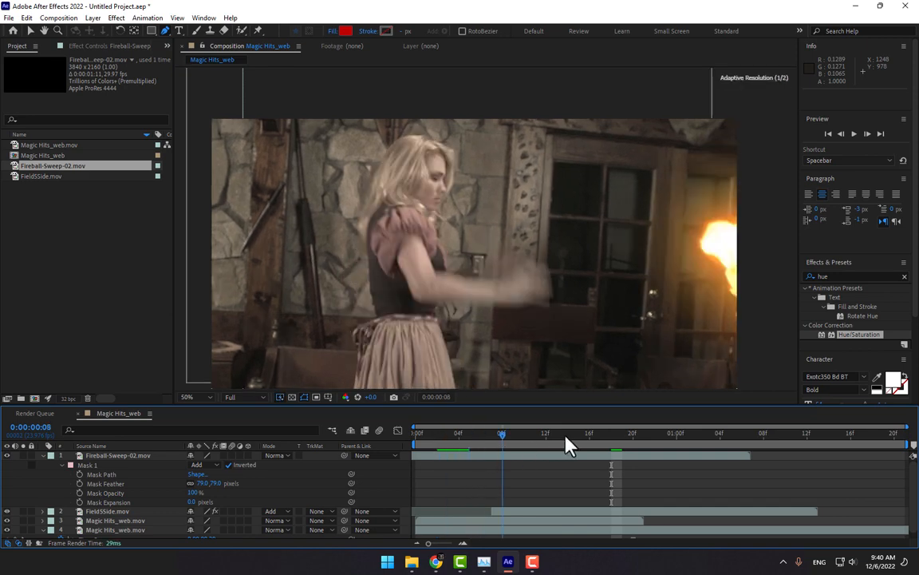
drag(565, 445, 746, 427)
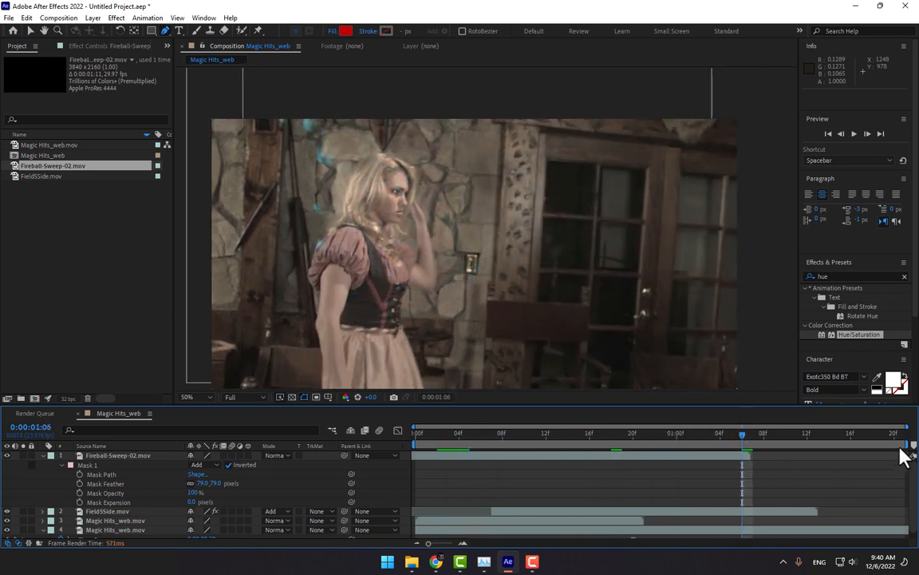
drag(907, 444, 762, 451)
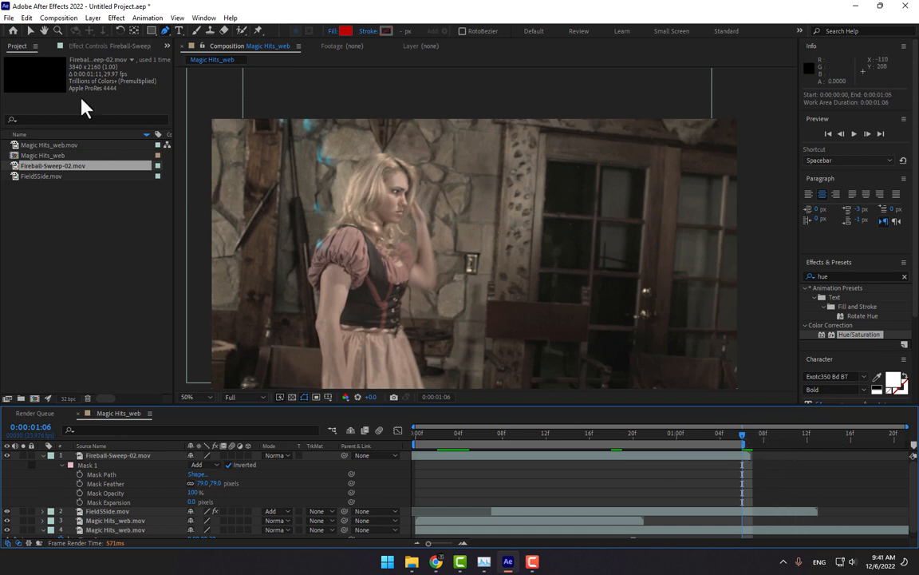
click(56, 17)
click(78, 76)
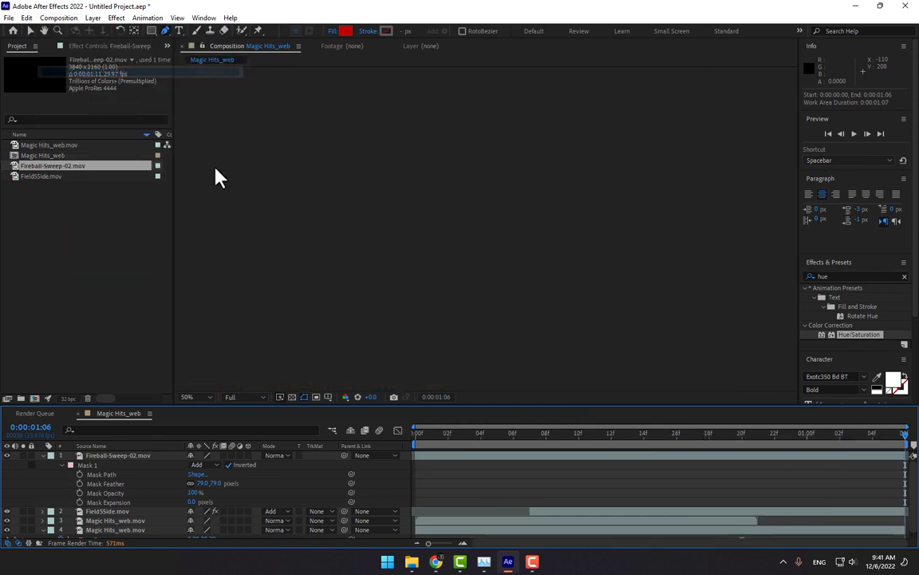
Fit the frame in an enlarged composition viewer and play the finished shot from the first frame.
key(Home)
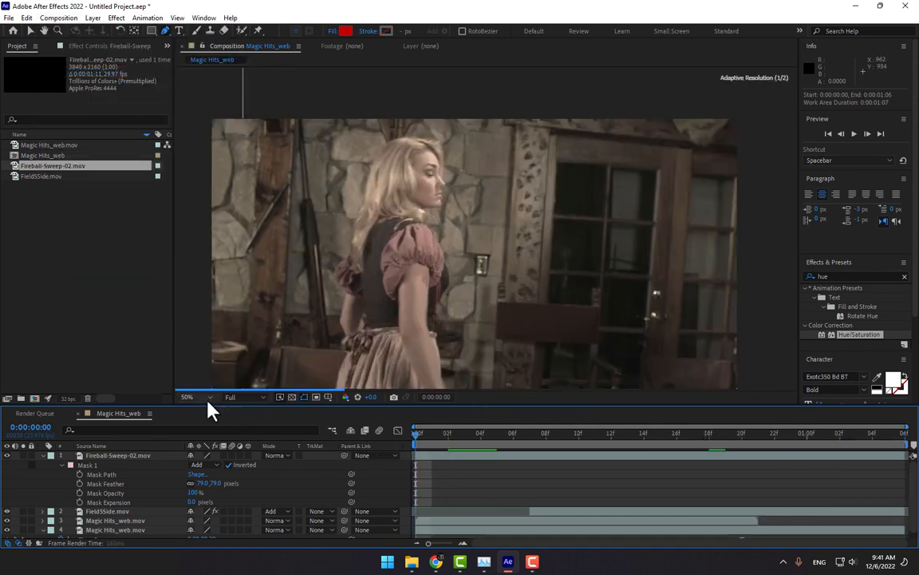
click(187, 396)
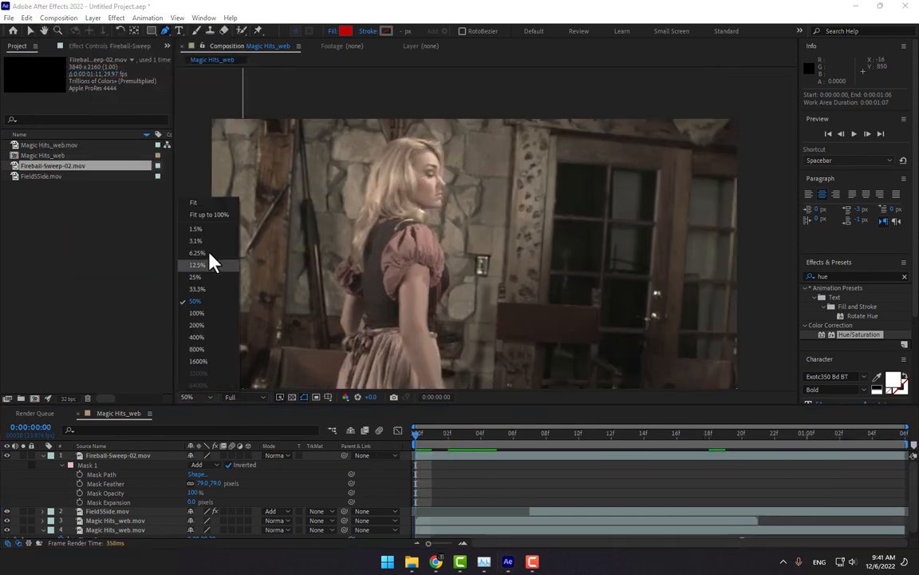
click(211, 207)
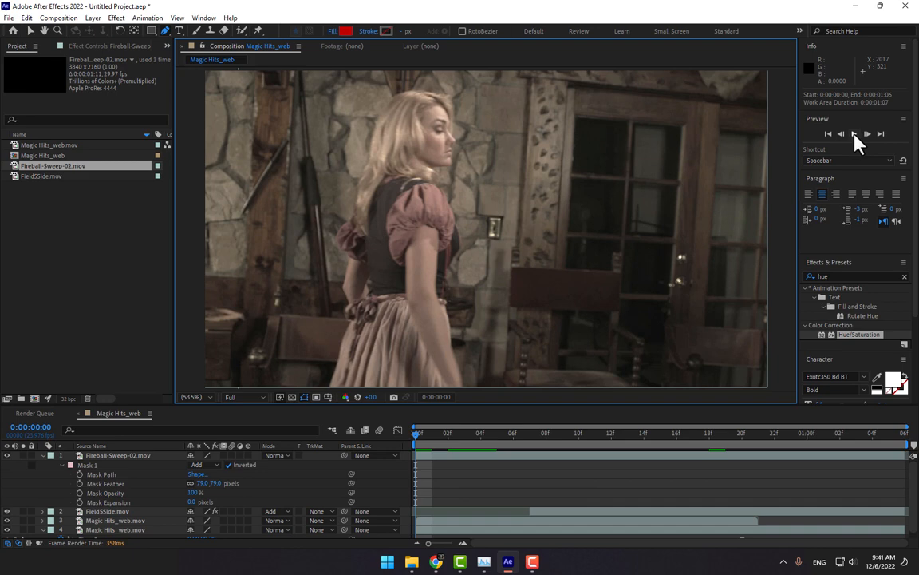
click(854, 134)
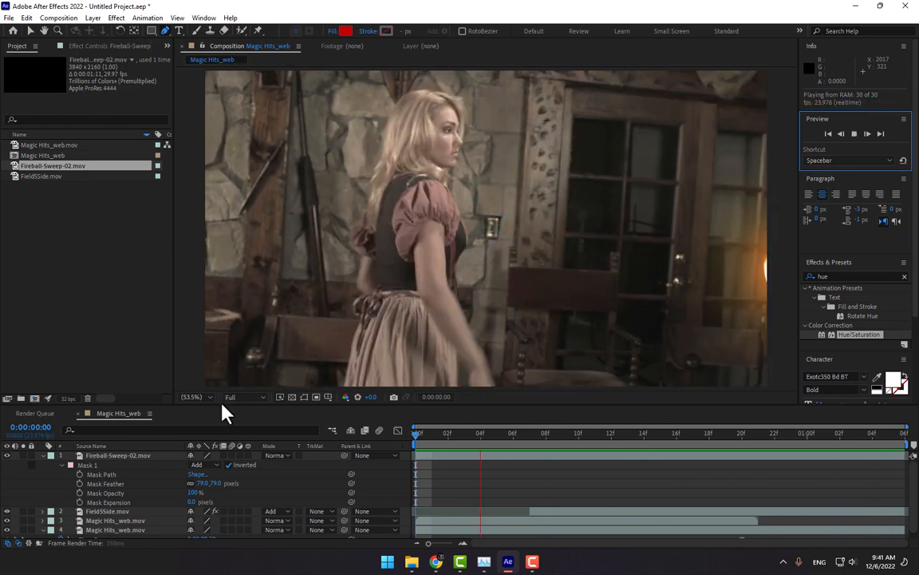
drag(221, 406, 215, 474)
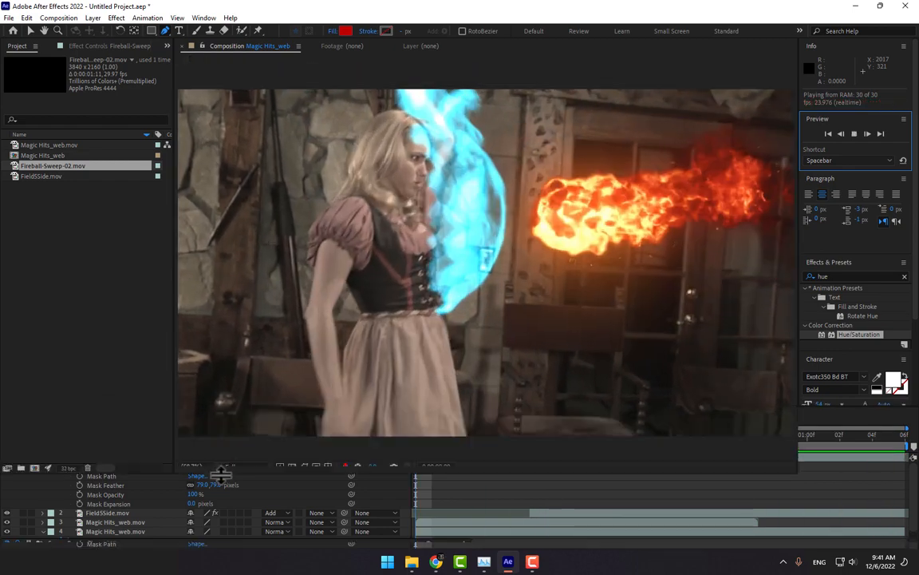